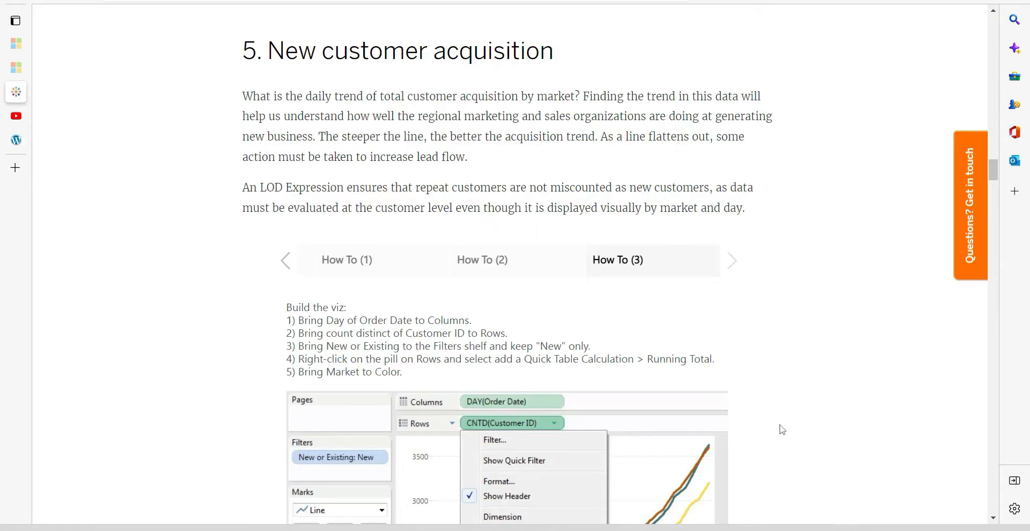
Step: Examine the New customer acquisition build instructions and view the Dance-Sing with Data channel's About page
scroll(783, 430, "down", 1)
scroll(783, 429, "up", 1)
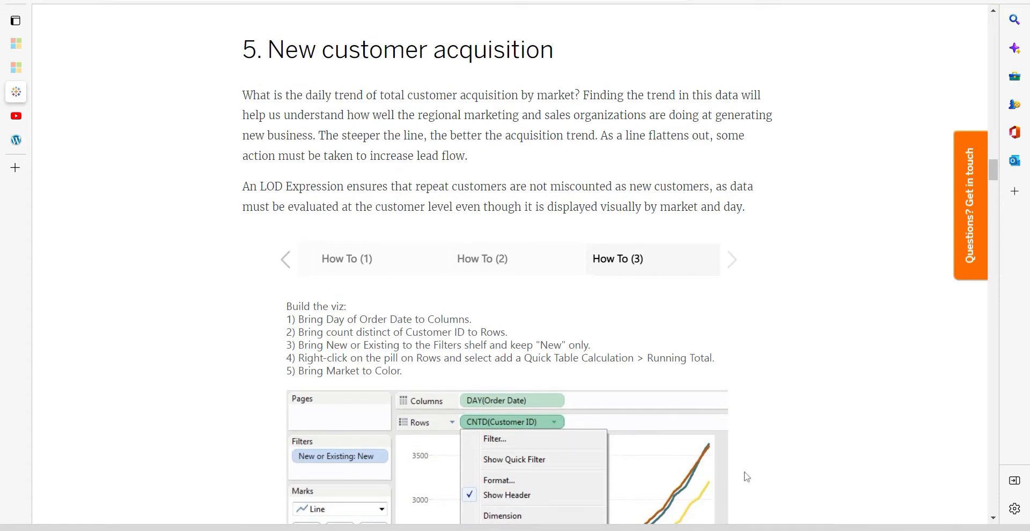
scroll(746, 476, "down", 4)
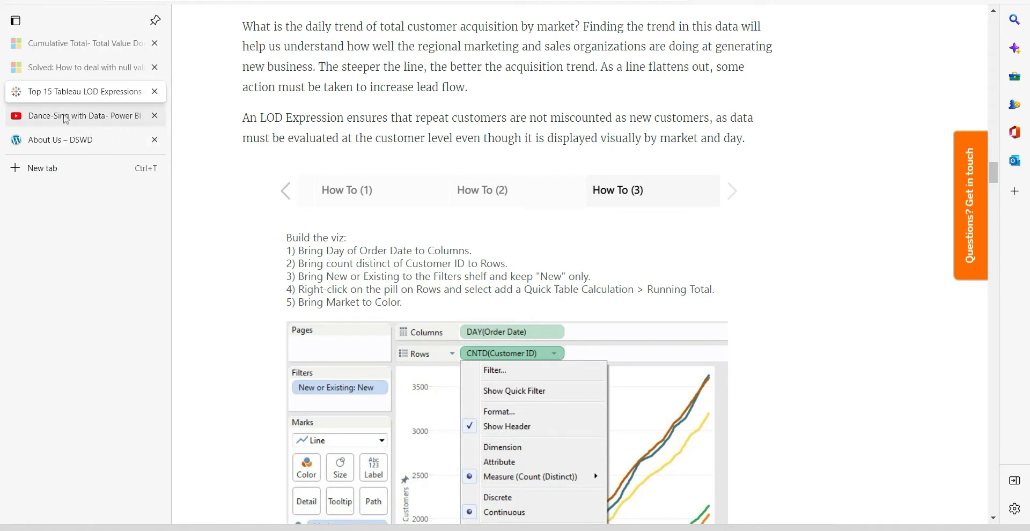
left_click(64, 118)
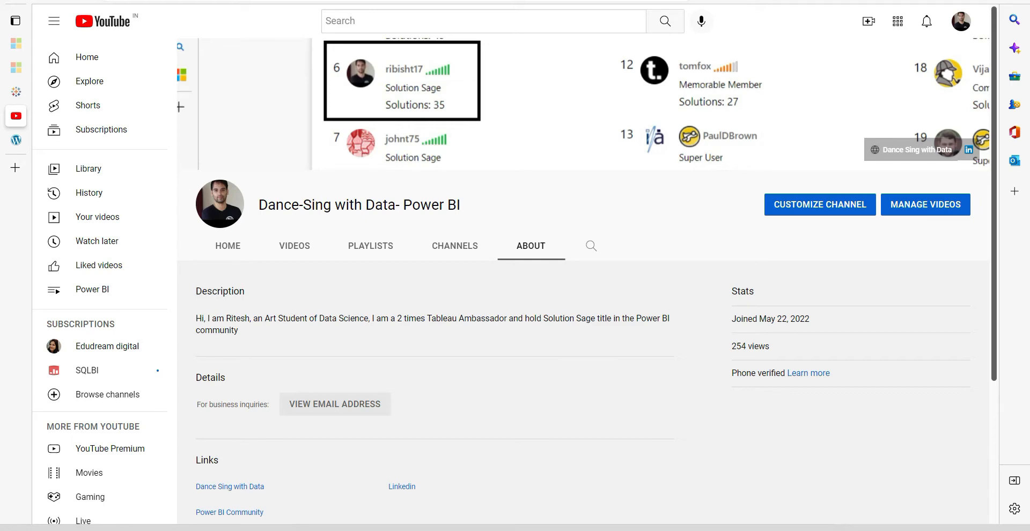
key("ctrl+shift+Tab")
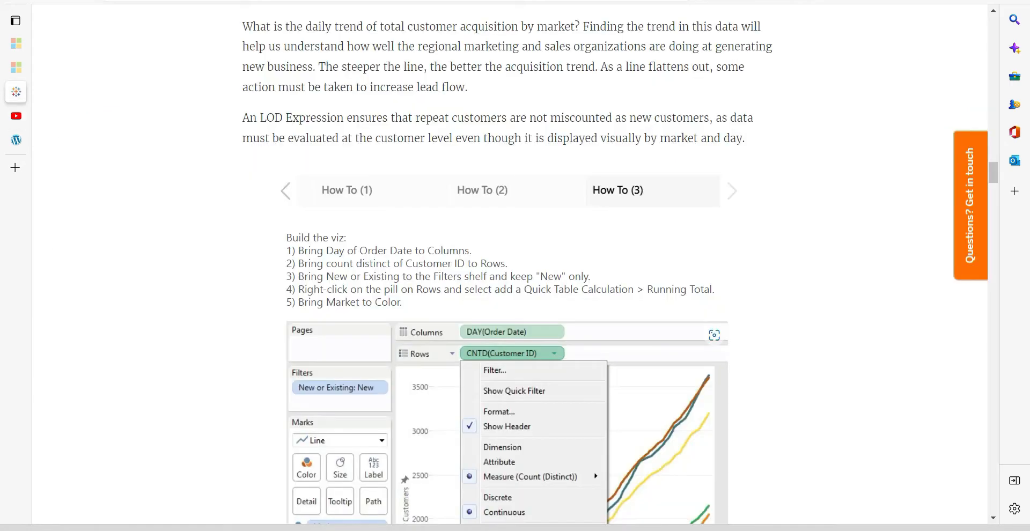
Step: Show the Customer Acquisition example chart in the article's New customer acquisition section and examine its market trends
scroll(669, 460, "down", 1)
scroll(669, 461, "up", 2)
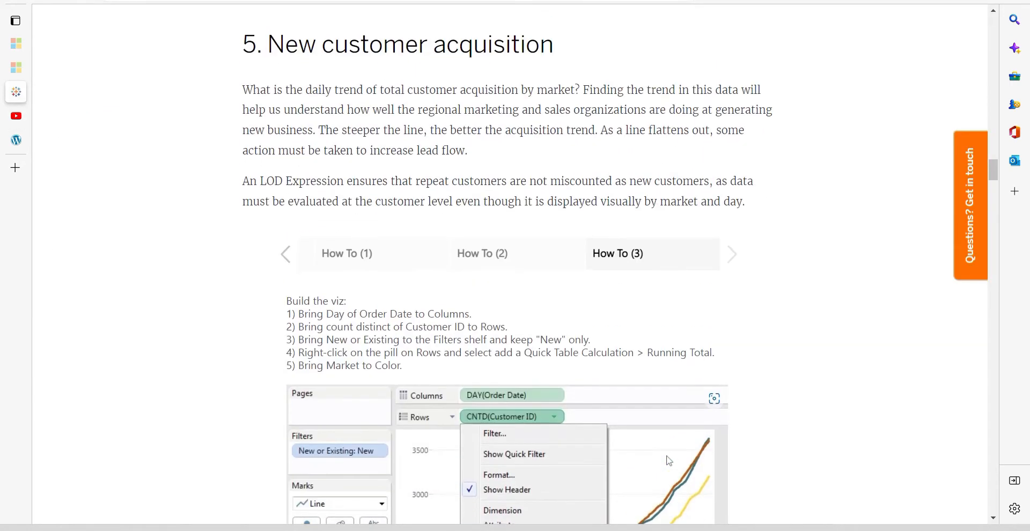
scroll(670, 460, "down", 1)
scroll(669, 461, "up", 2)
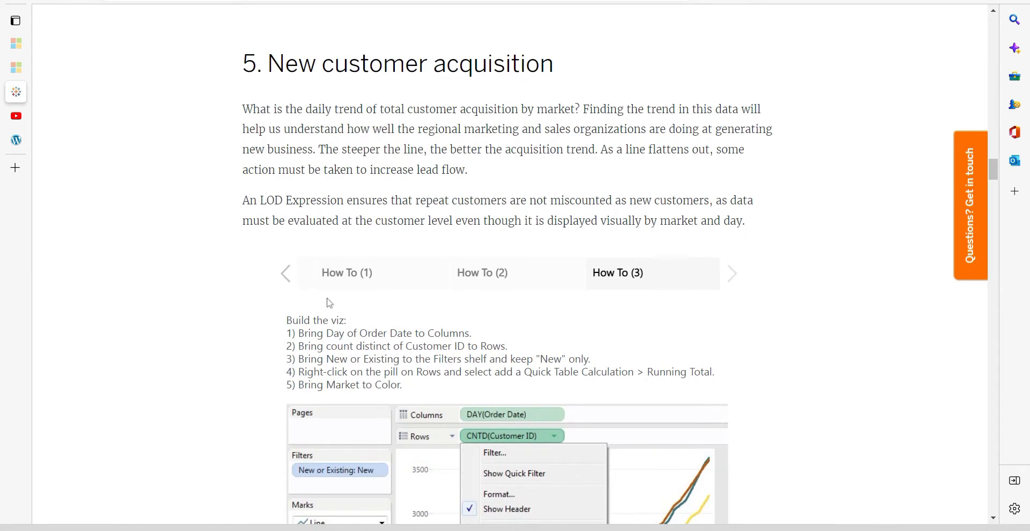
left_click(285, 278)
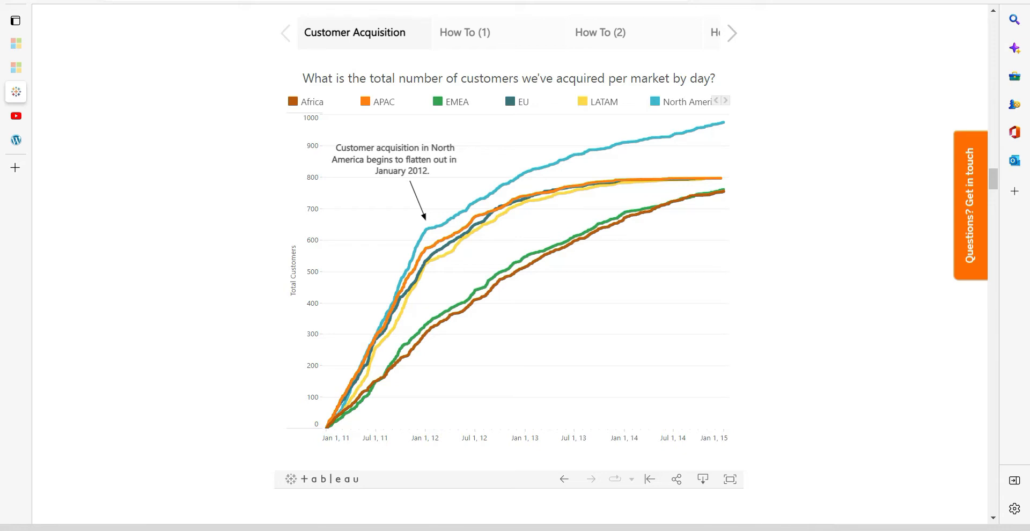
mouse_move(490, 285)
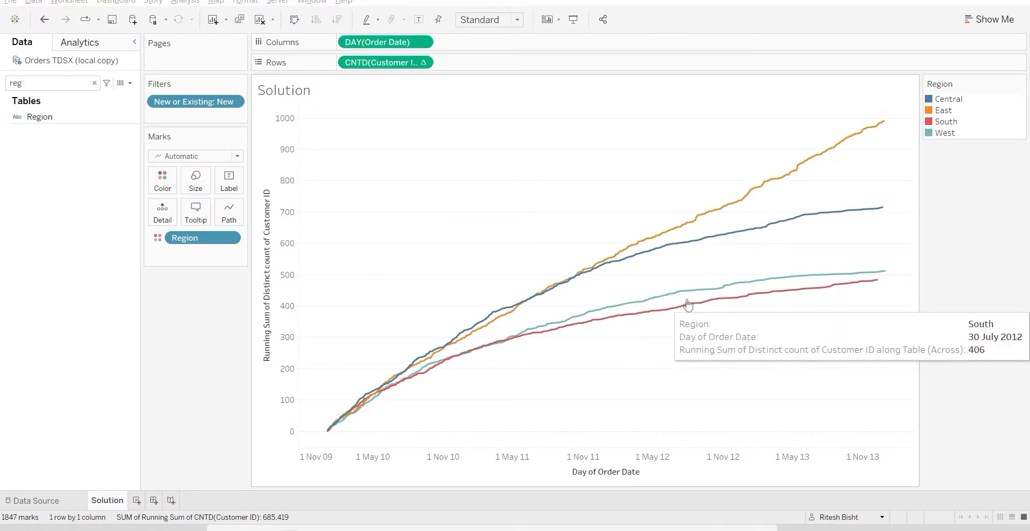
Step: Examine the Solution sheet in Tableau, highlighting the East region's line and then the West region's line
mouse_move(688, 296)
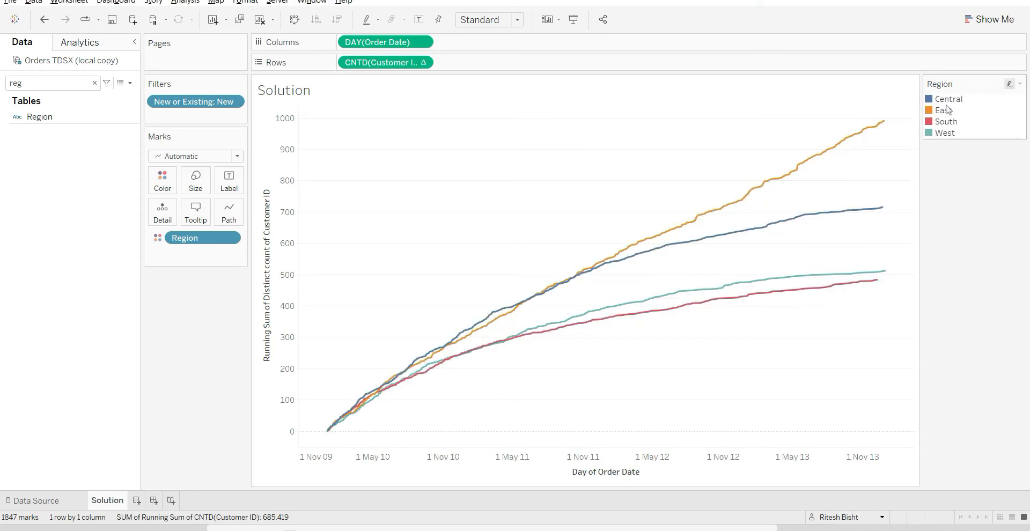
left_click(931, 111)
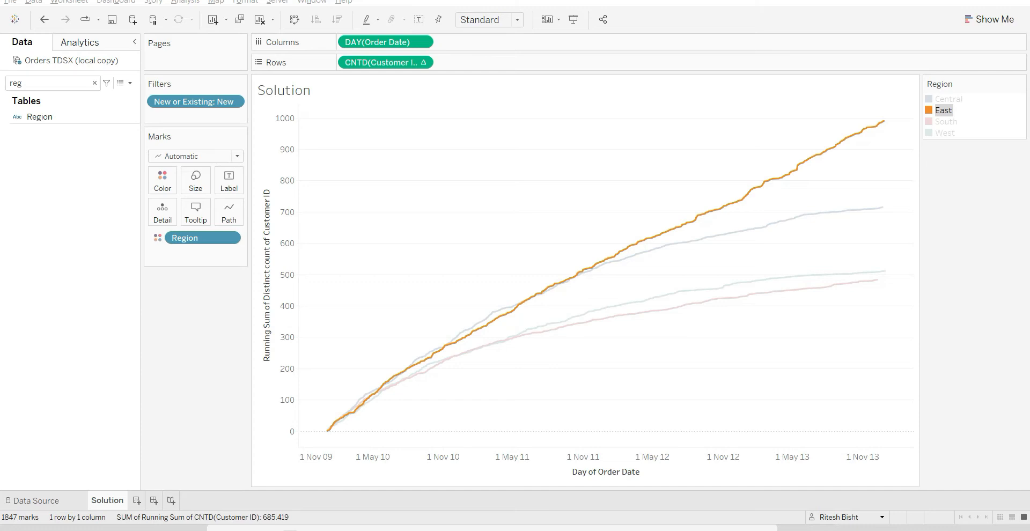
left_click(945, 133)
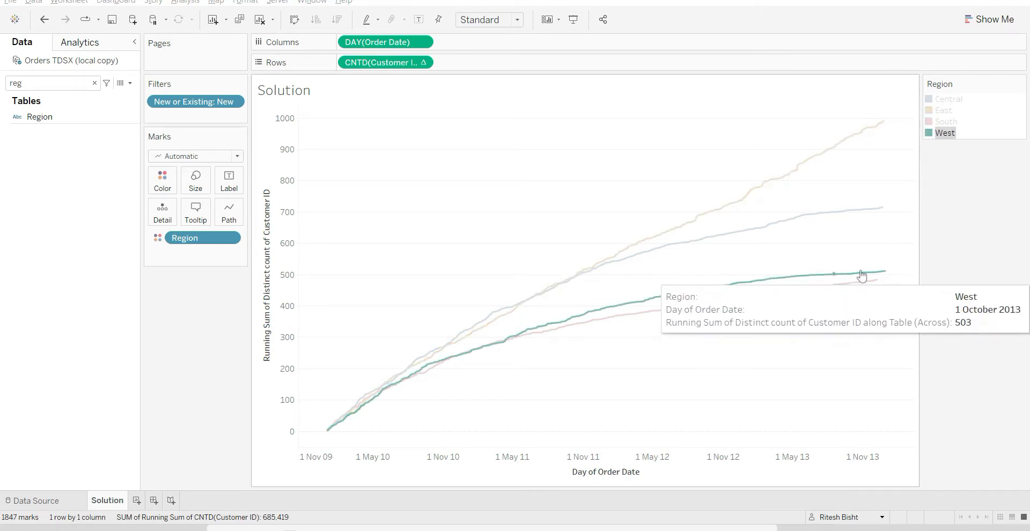
mouse_move(884, 272)
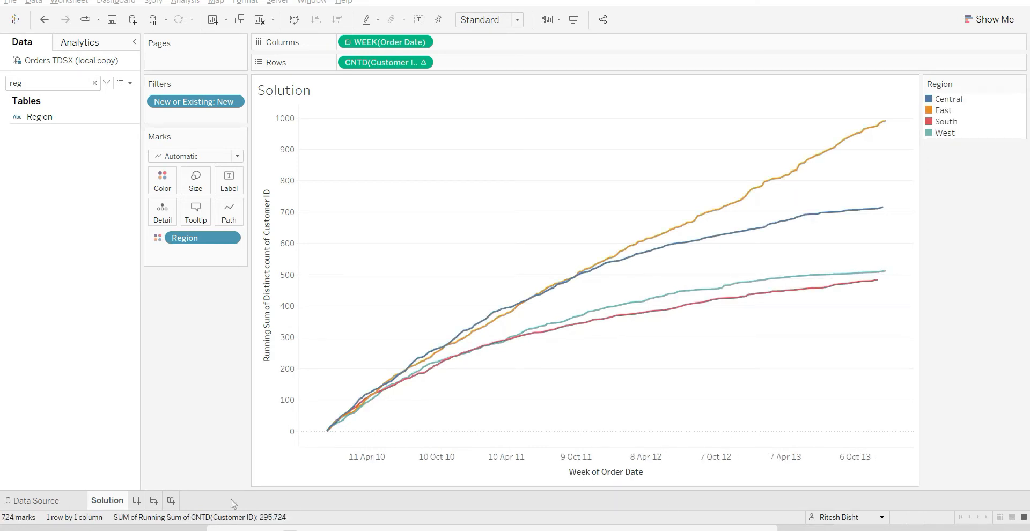
Step: Create a new worksheet and place Customer ID on Rows with the full field list shown
left_click(137, 501)
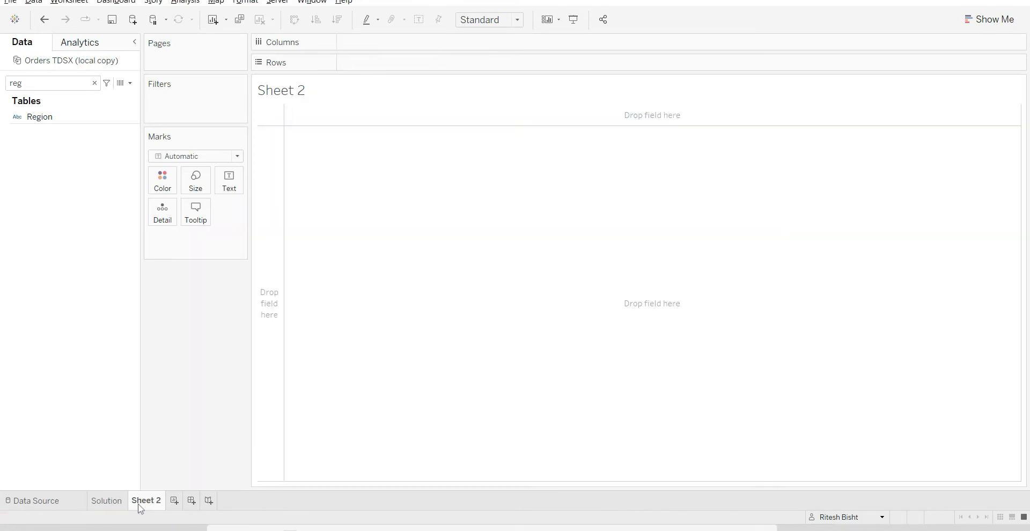
left_click(94, 83)
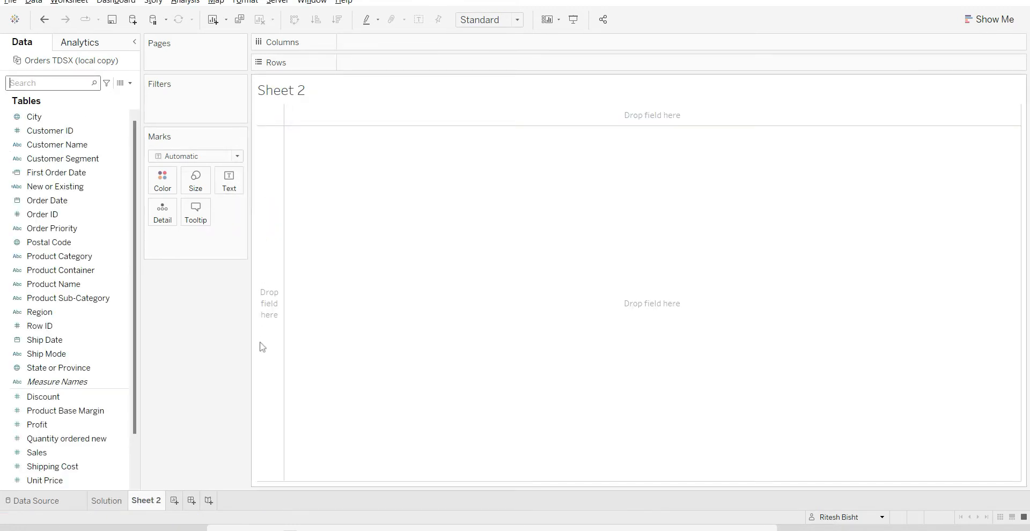
left_click_drag(53, 138, 354, 70)
left_click(508, 249)
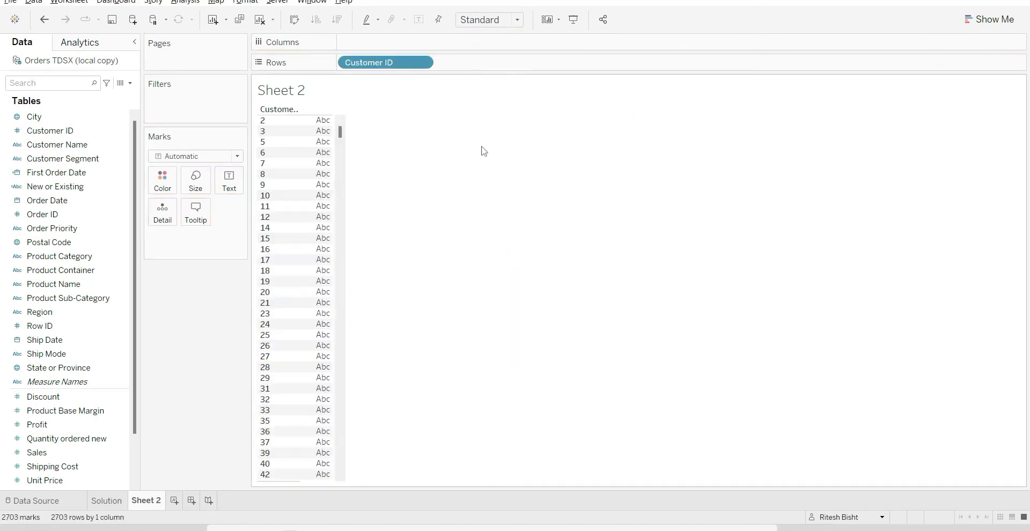
Step: Aggregate Customer ID on Rows as the measure Count (Distinct)
left_click(422, 62)
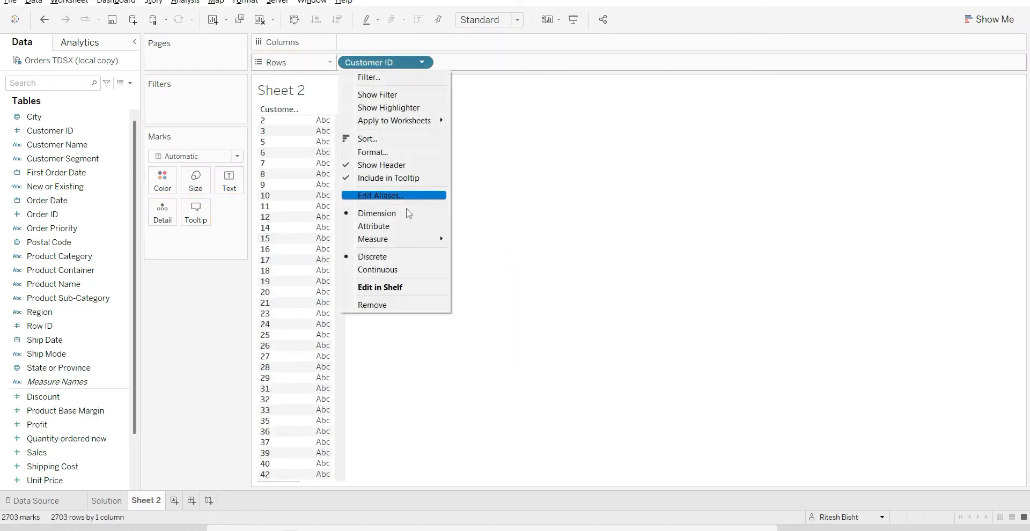
mouse_move(407, 244)
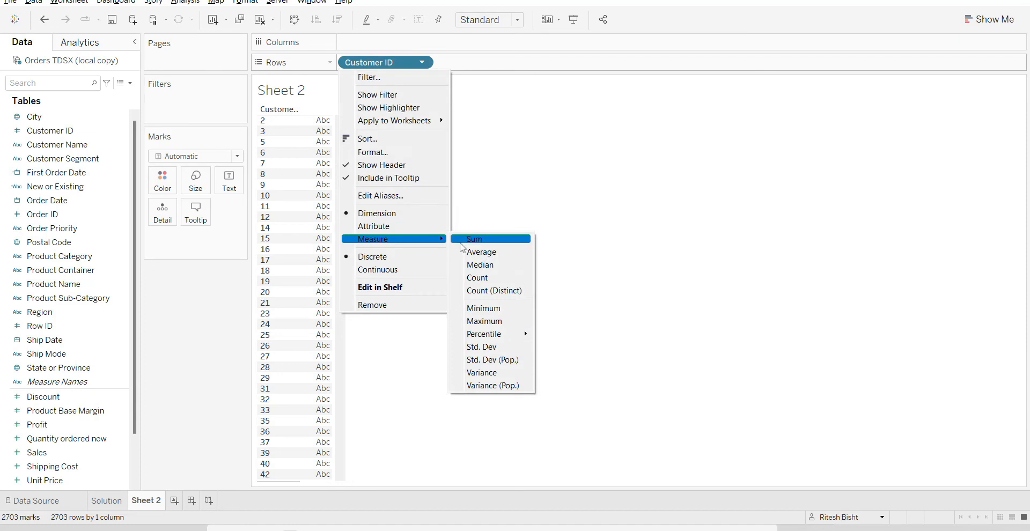
left_click(501, 290)
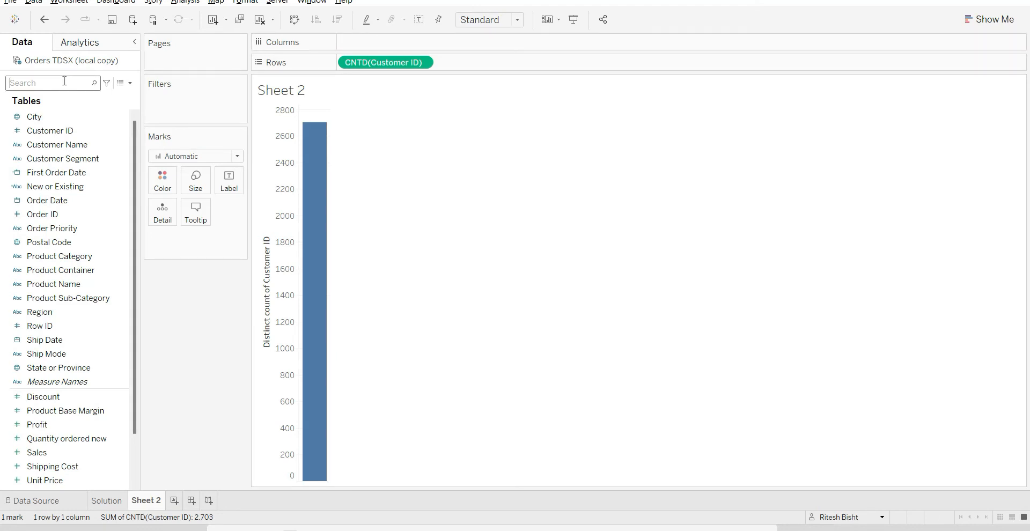
Step: Place Order Date on Columns and set it to the continuous Day level
type("order")
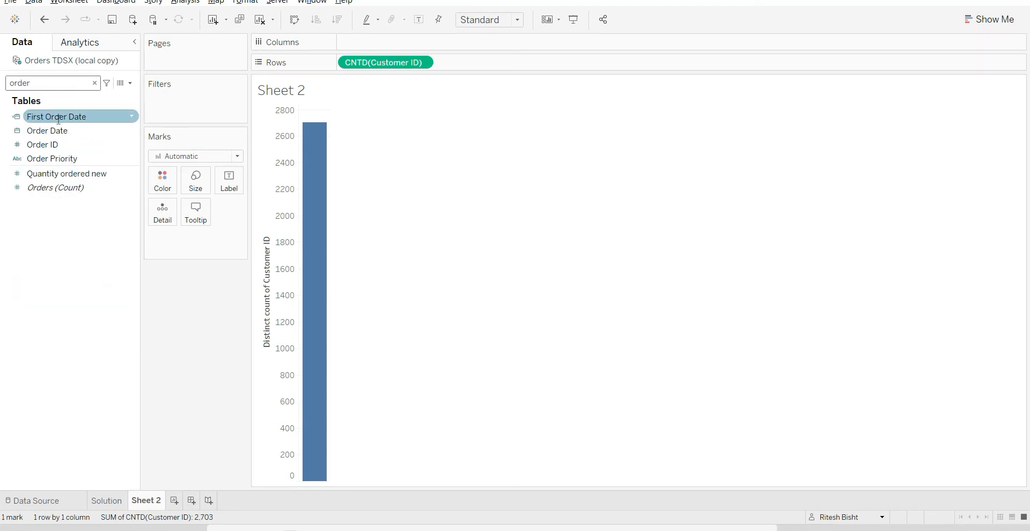
left_click_drag(47, 130, 387, 46)
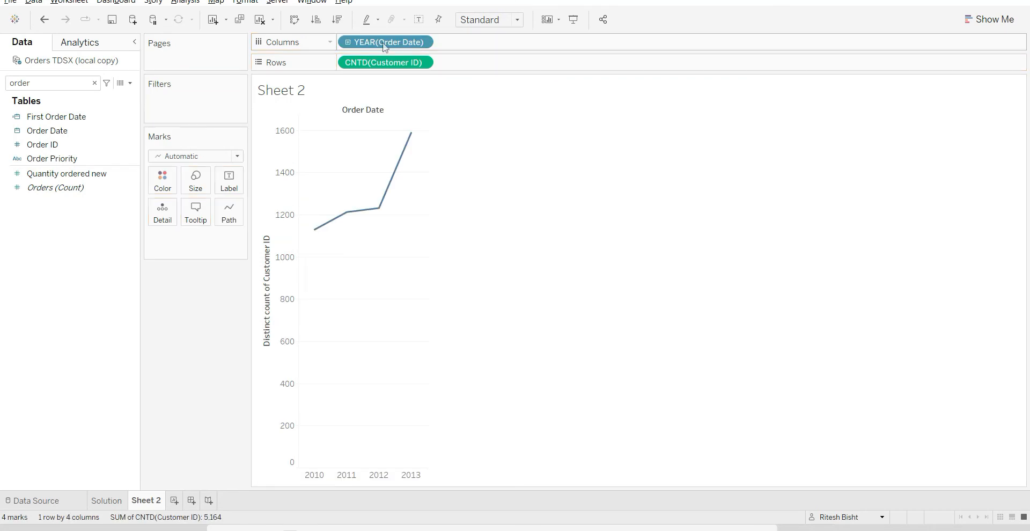
left_click(422, 43)
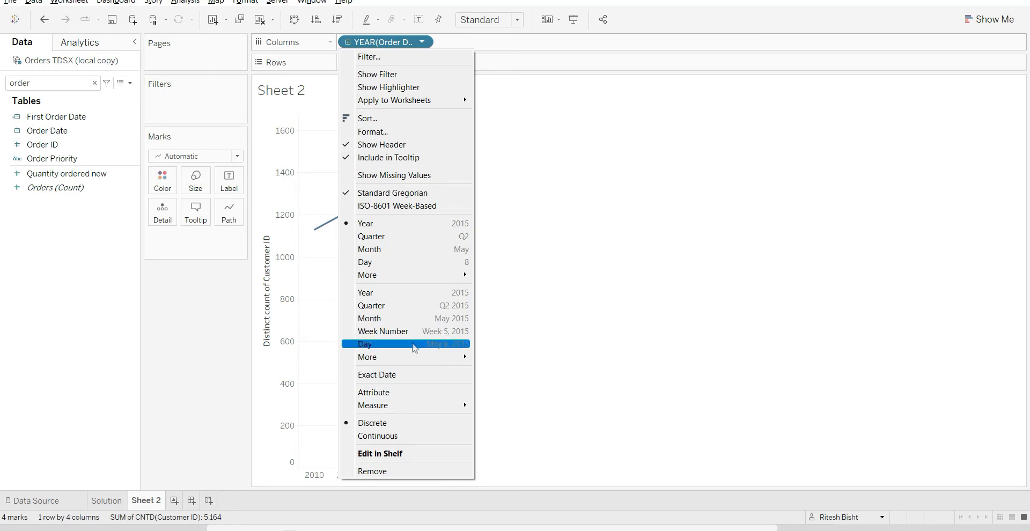
left_click(414, 347)
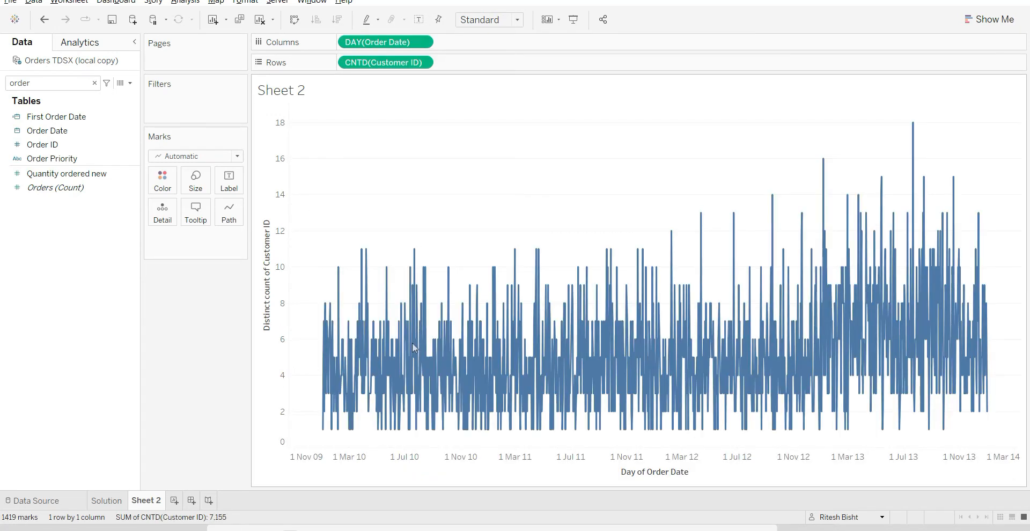
Step: Apply a Running Total quick table calculation to the distinct count of Customer ID on Rows
left_click(422, 63)
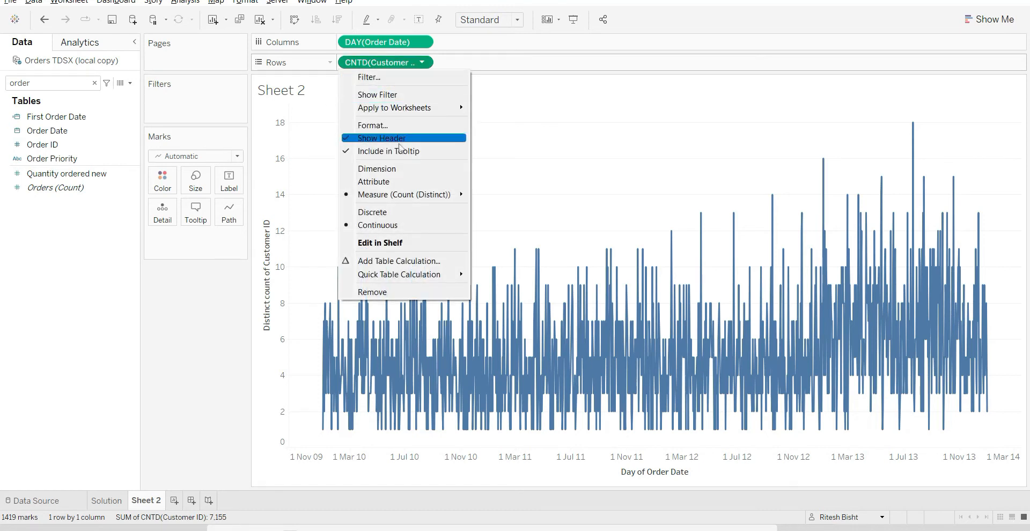
mouse_move(405, 197)
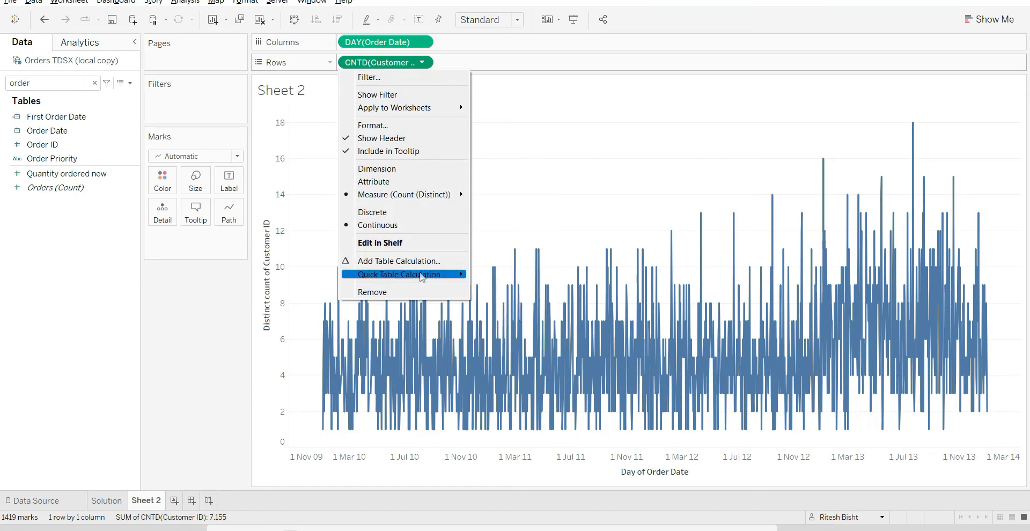
mouse_move(421, 277)
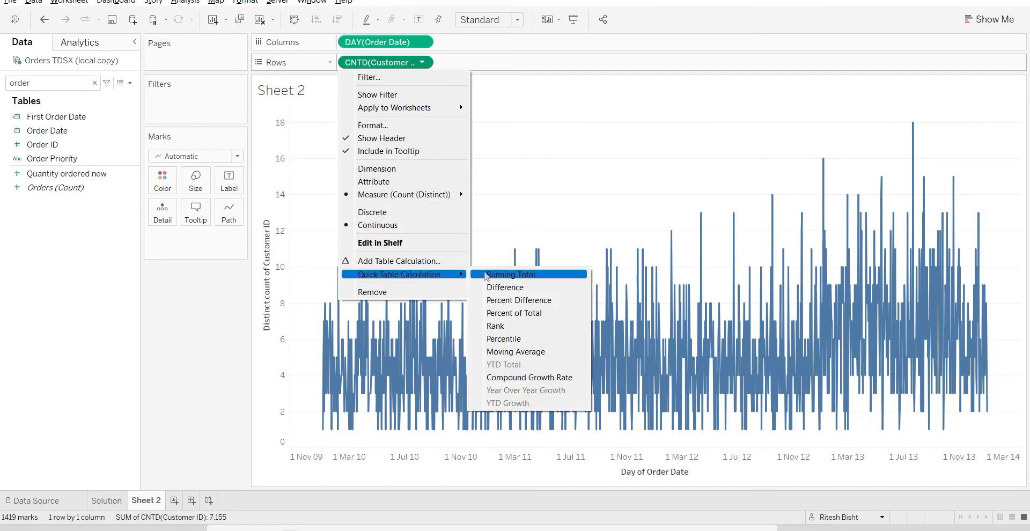
left_click(489, 275)
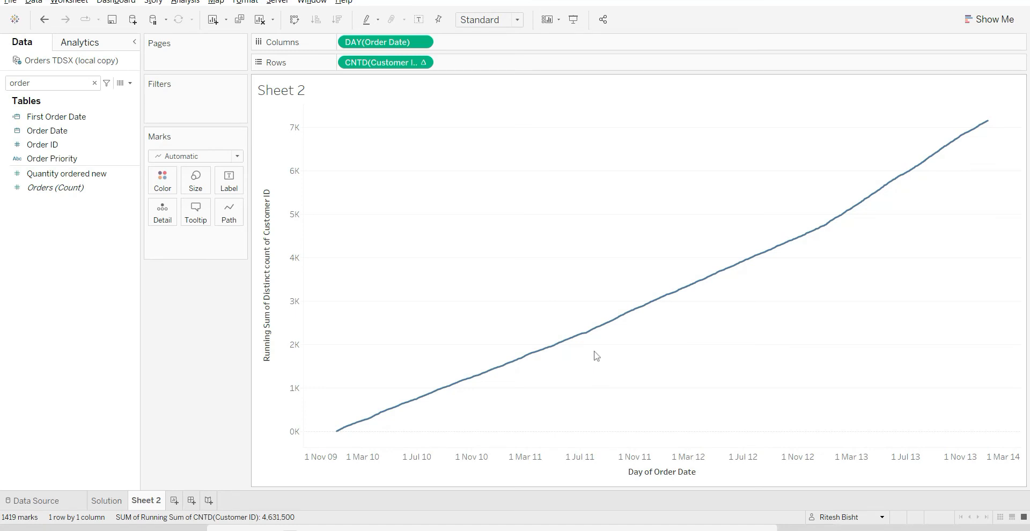
Step: Create a calculated field with the formula { FIXED [Customer ID]: min([Order Date])}
left_click(130, 83)
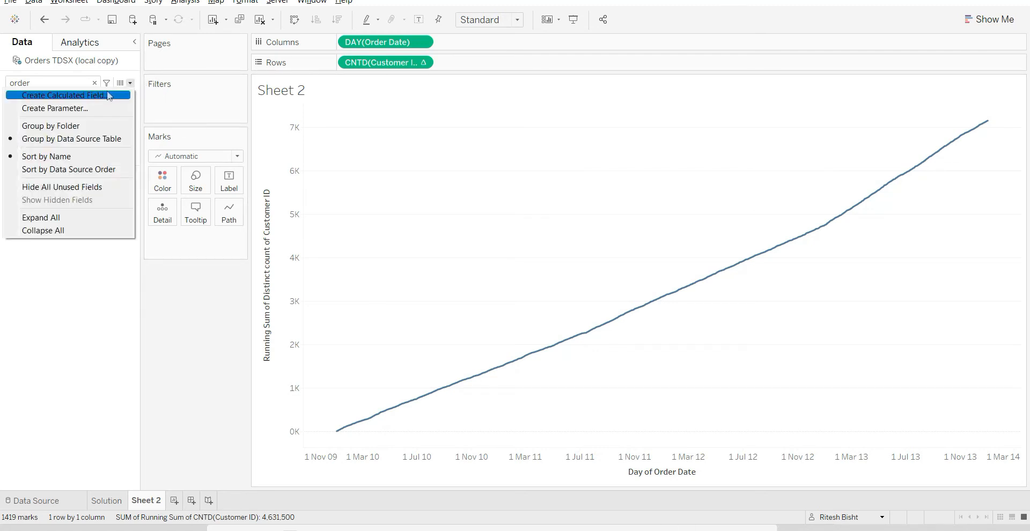
left_click(108, 95)
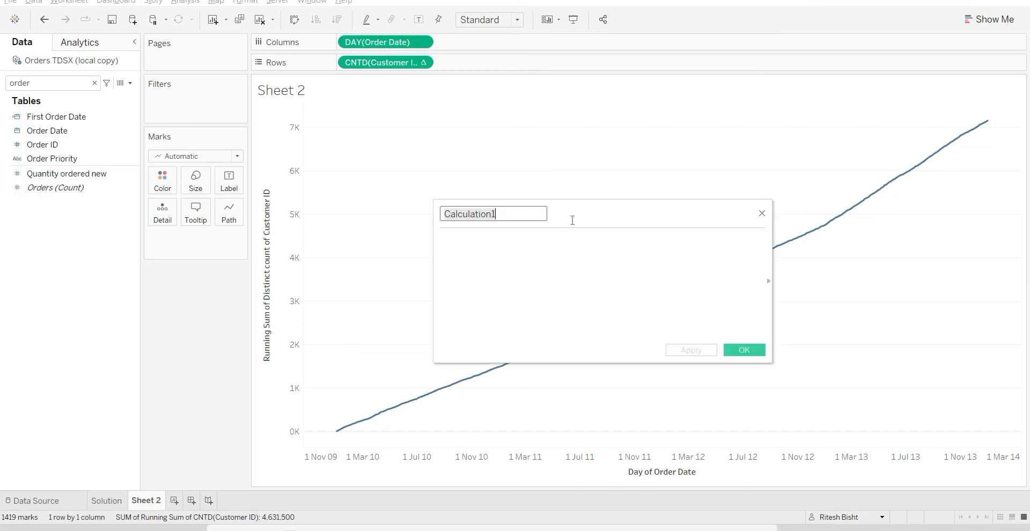
left_click(340, 196)
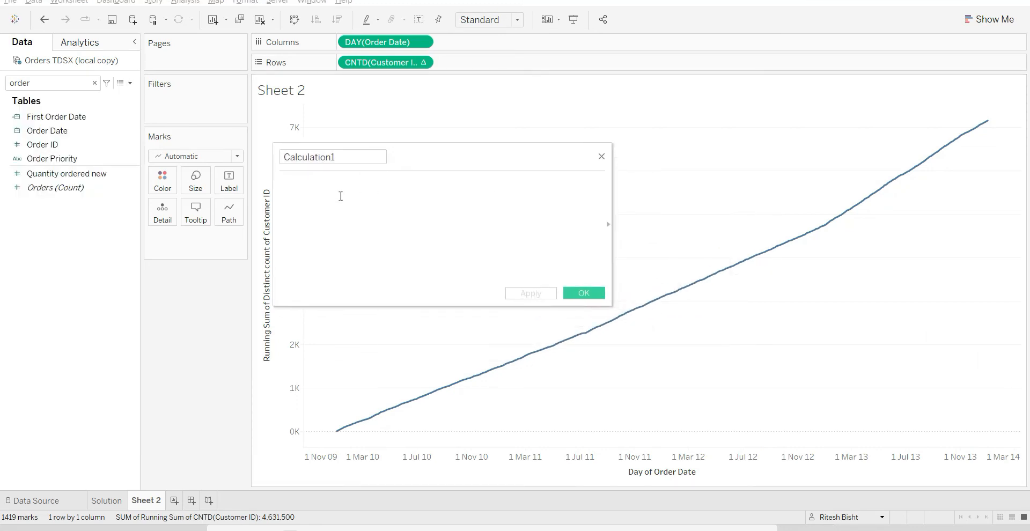
type("{ FIXED")
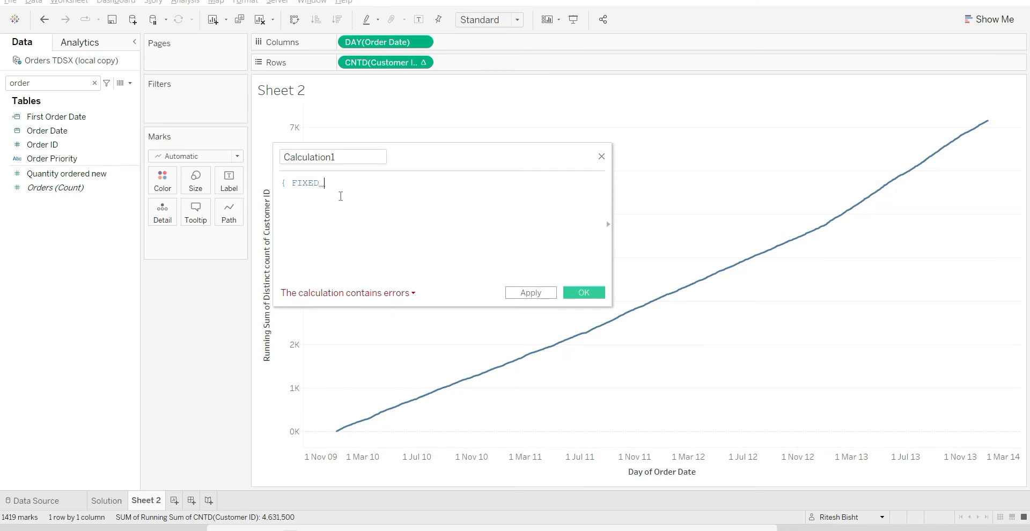
type(" cus")
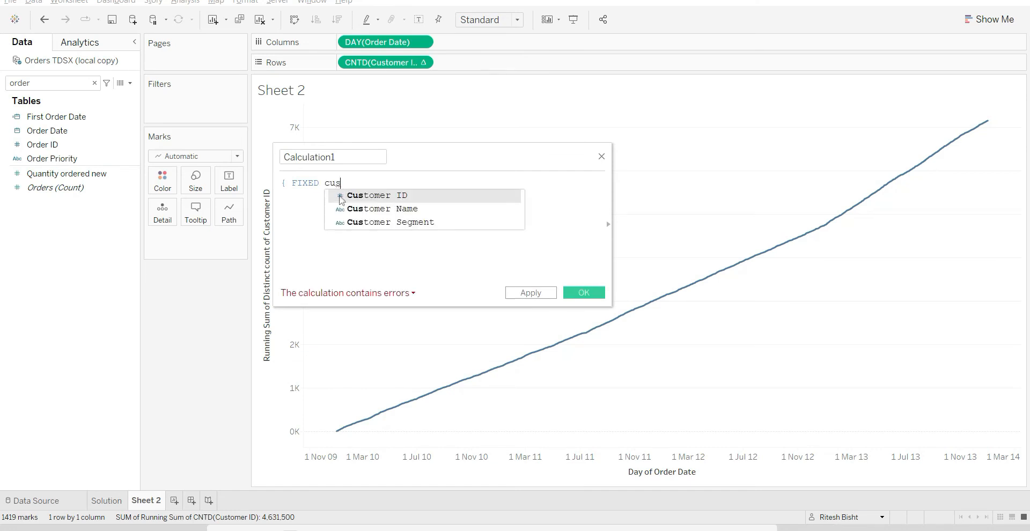
left_click(341, 197)
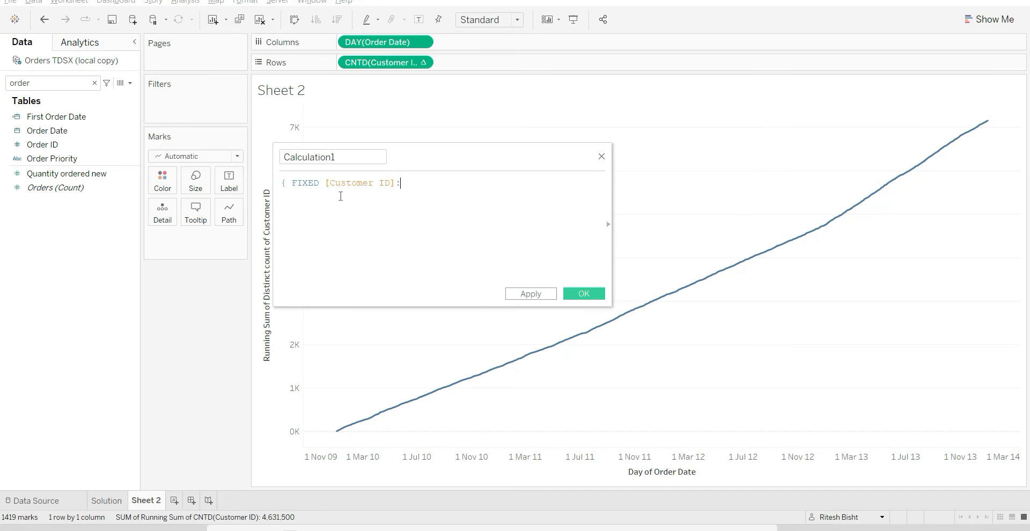
type("min(")
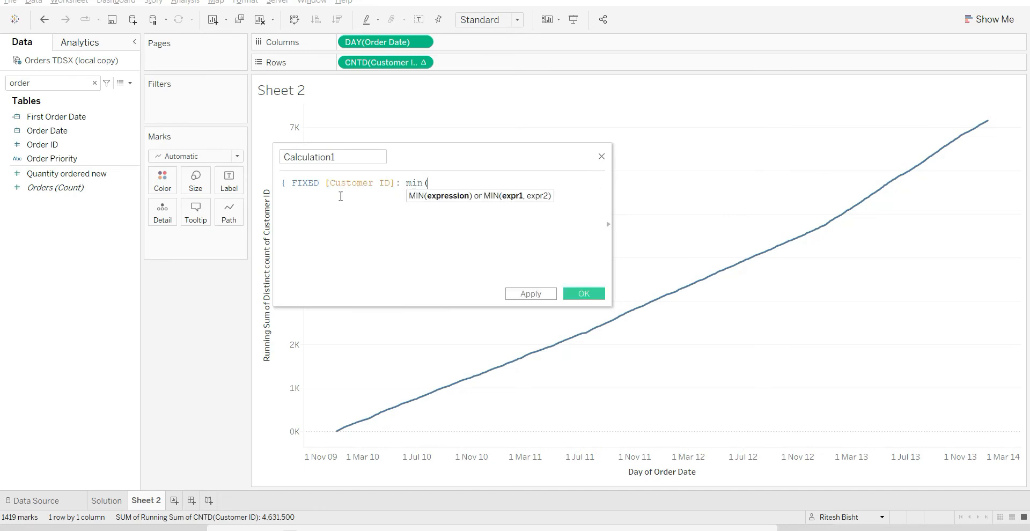
type("order")
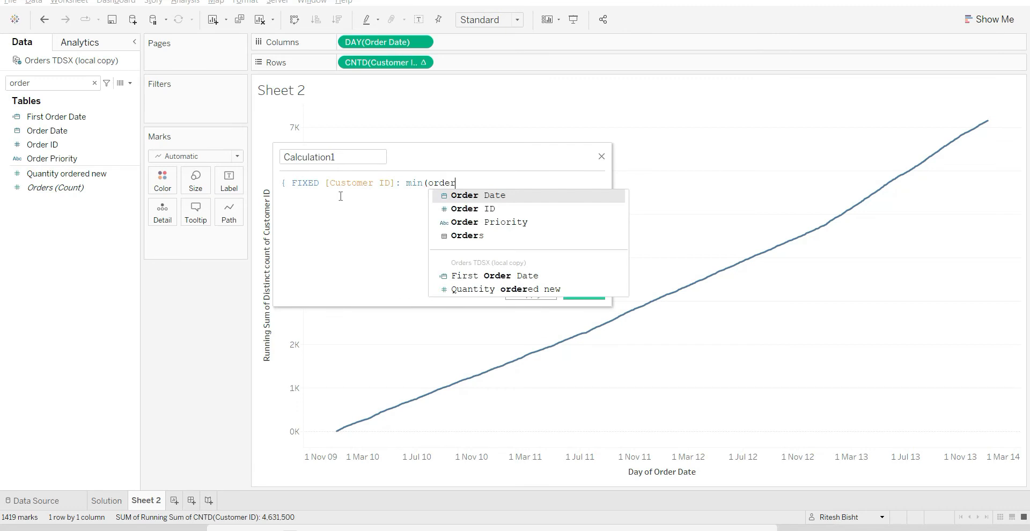
key("Return")
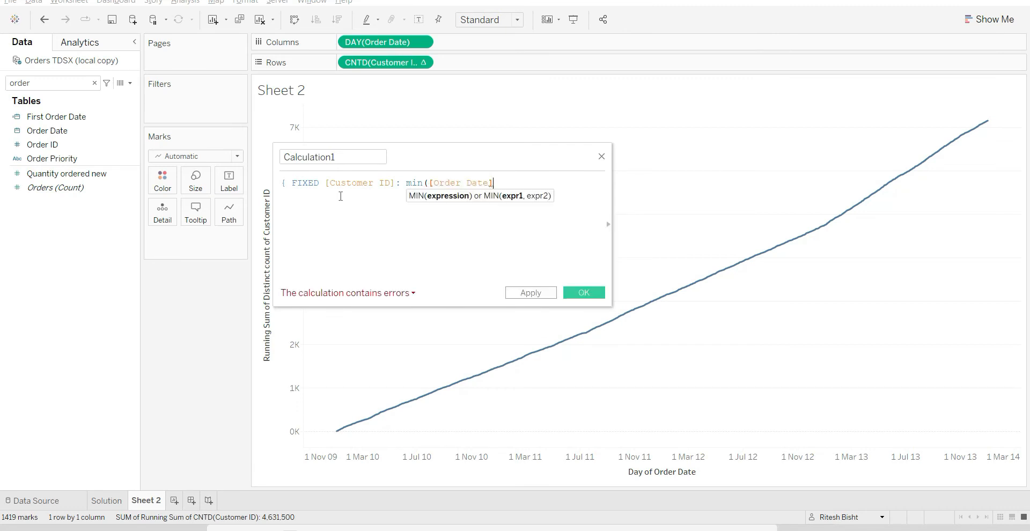
type(")}")
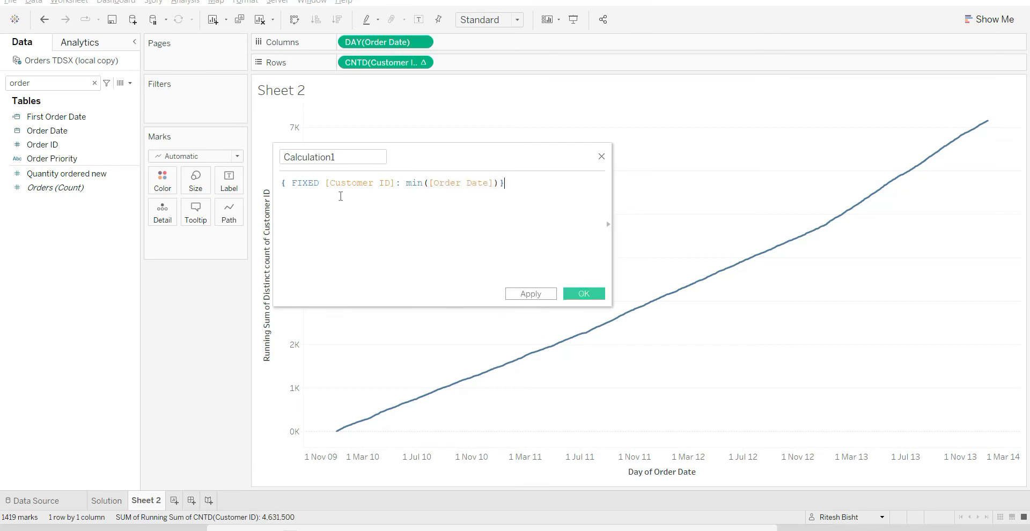
Step: Name the calculated field First Order Date of Customer and save it
left_click(328, 158)
left_click_drag(340, 157, 249, 151)
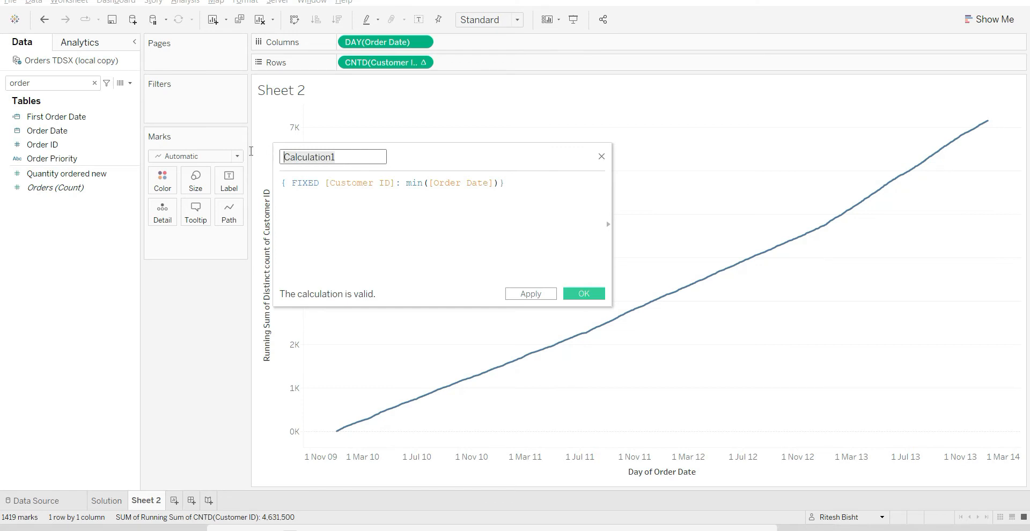
type("First ")
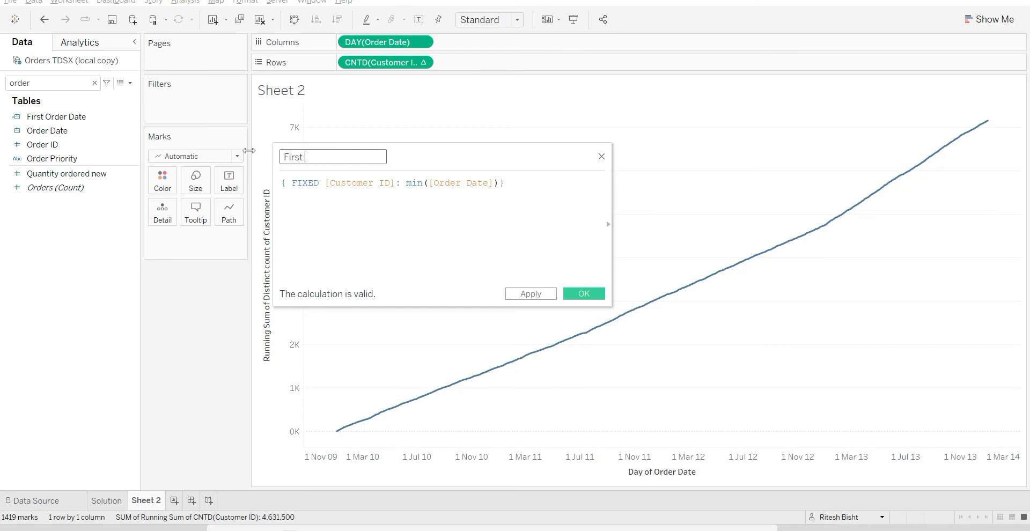
type("Order Date of Customer")
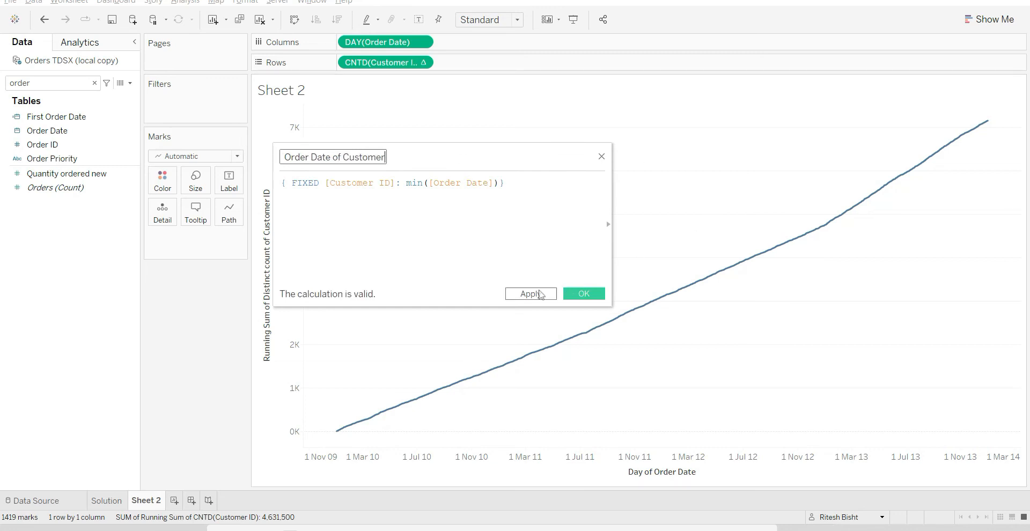
left_click(541, 295)
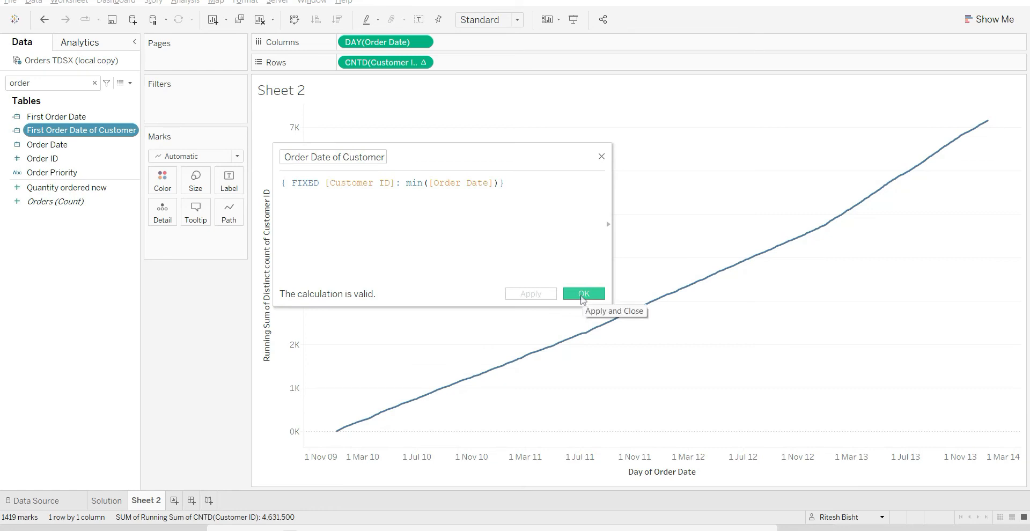
left_click(582, 294)
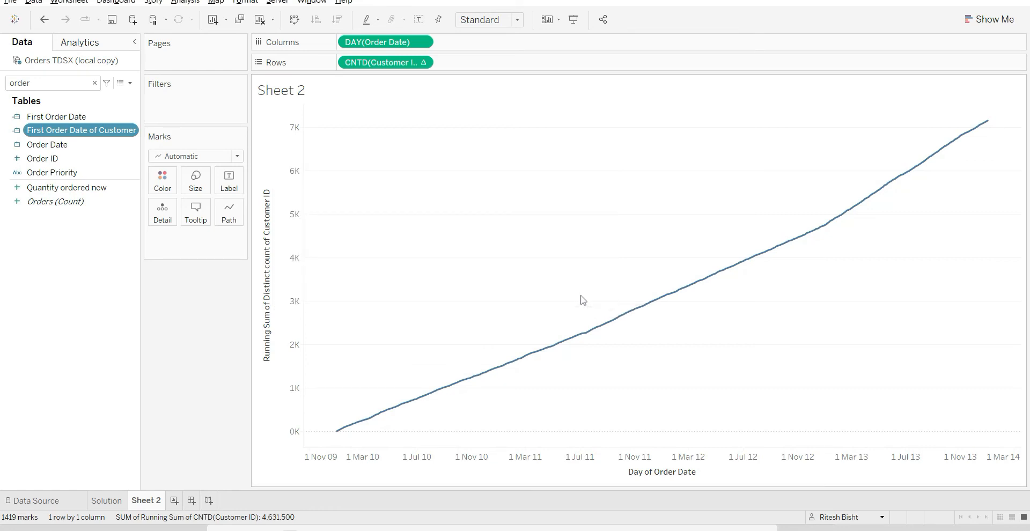
Step: Create a calculated field from First Order Date of Customer, starting an IIF formula that tests whether it equals [Order Date]
right_click(112, 136)
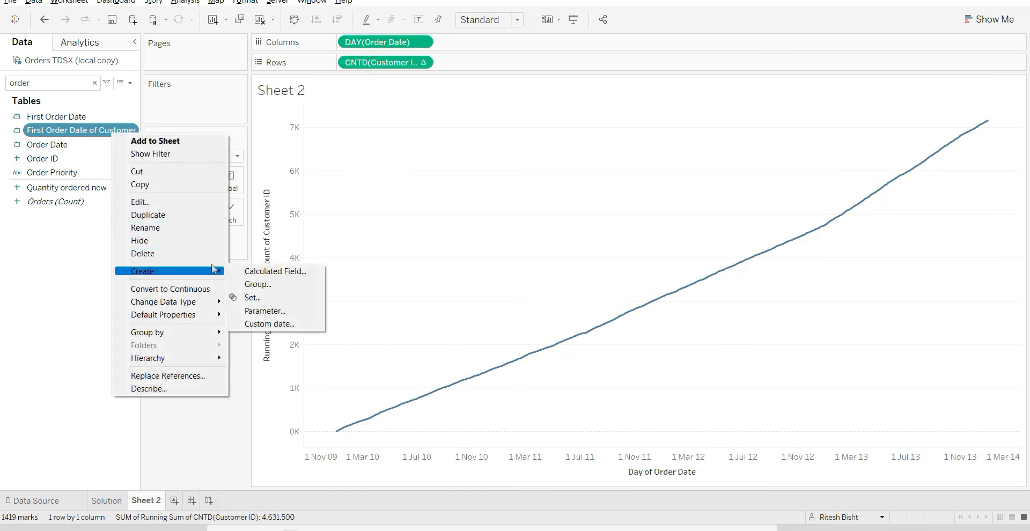
left_click(241, 273)
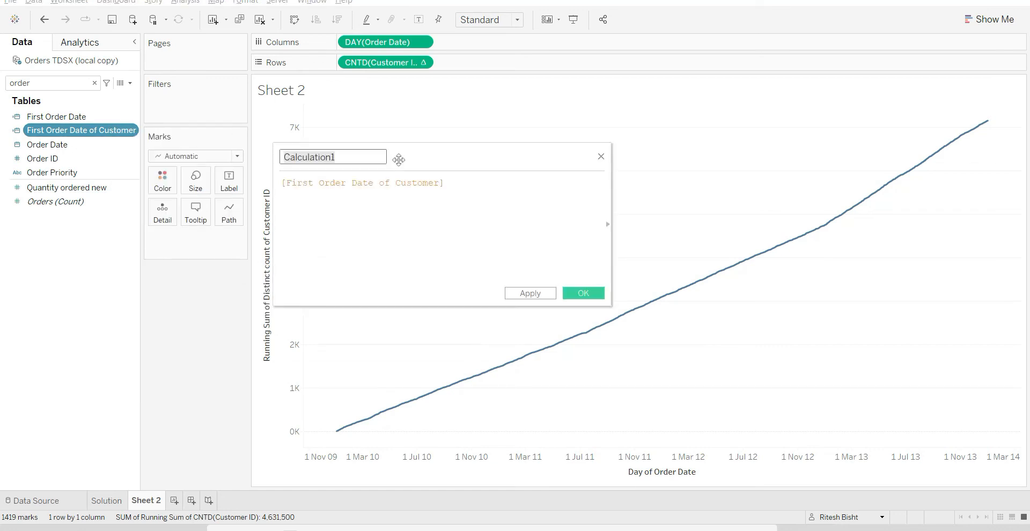
left_click_drag(398, 159, 443, 161)
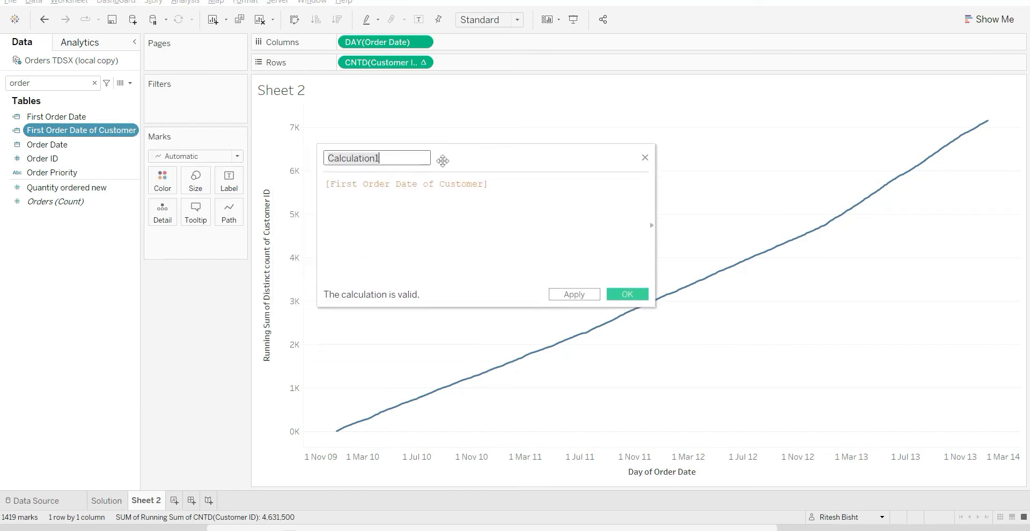
left_click(325, 188)
left_click(330, 186)
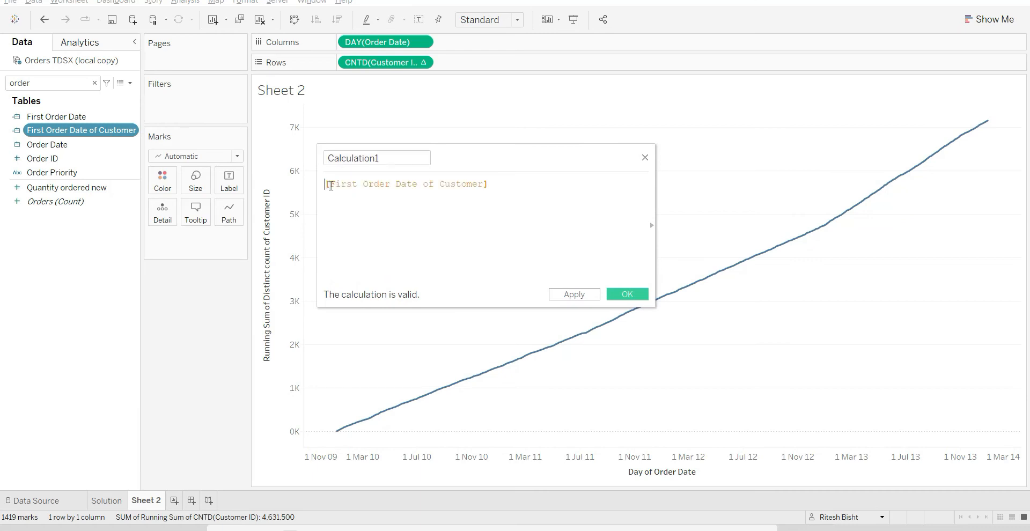
type("iif")
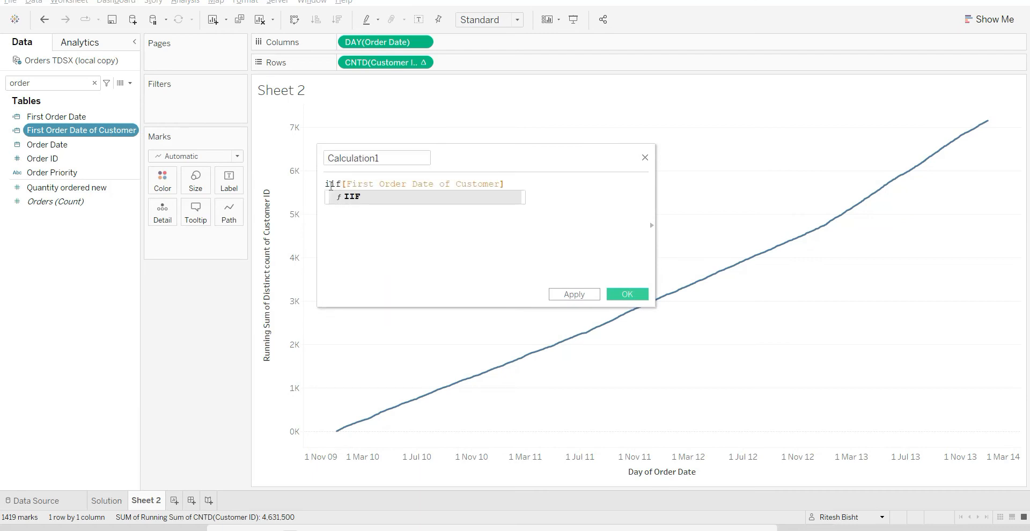
key("Return")
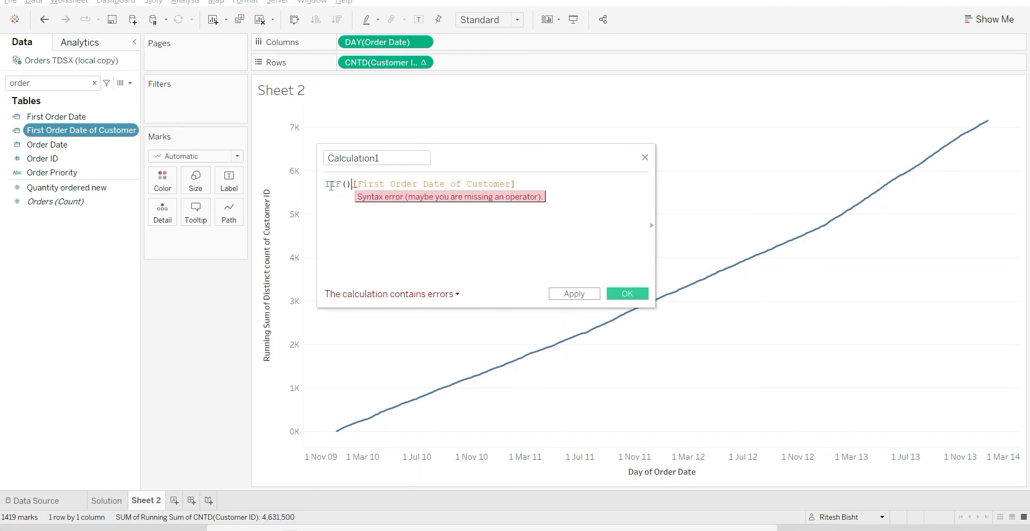
key("Delete")
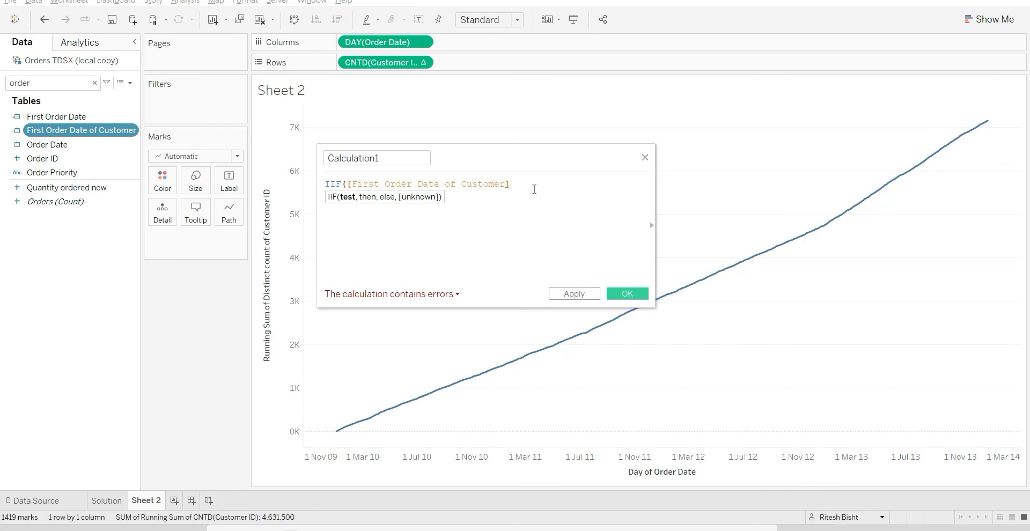
type("=order")
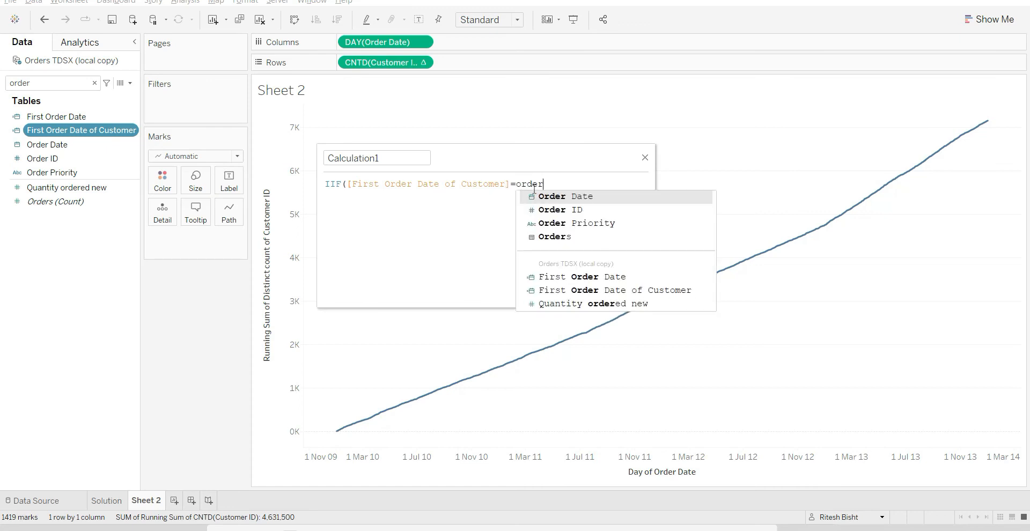
key("Return")
type(")")
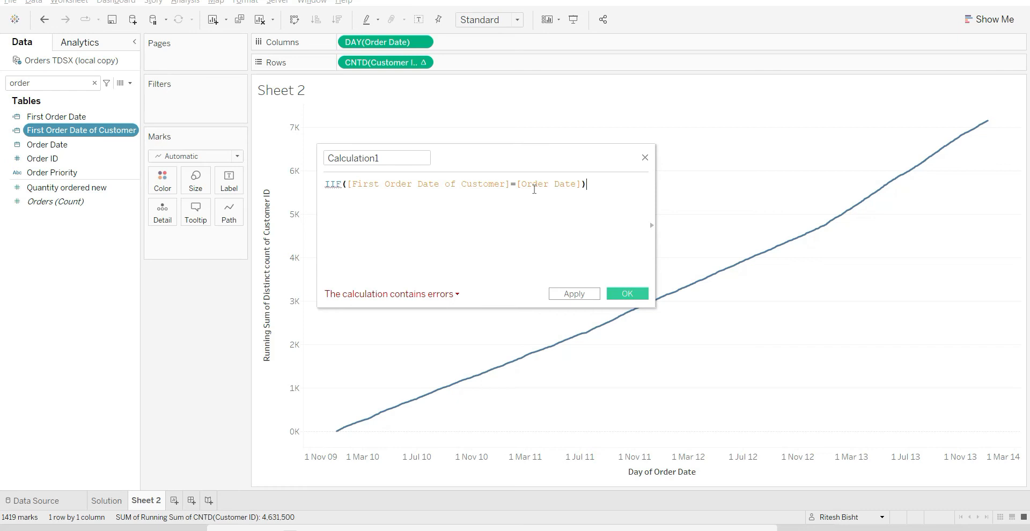
type(",")
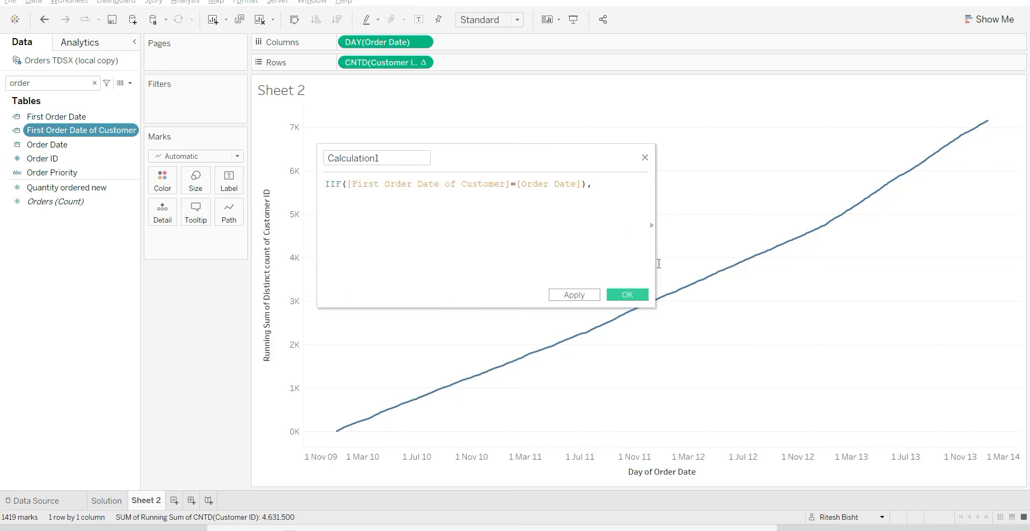
Step: Complete the formula as IIF([First Order Date of Customer]=[Order Date],"New","Existing"), removing the extra parenthesis after [Order Date]
left_click_drag(655, 252, 812, 254)
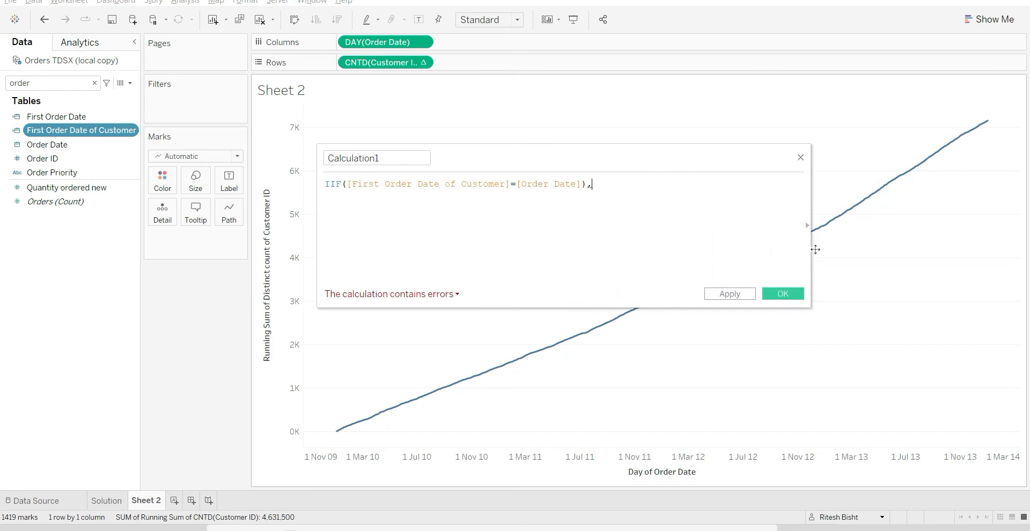
type("\"\"")
type("New")
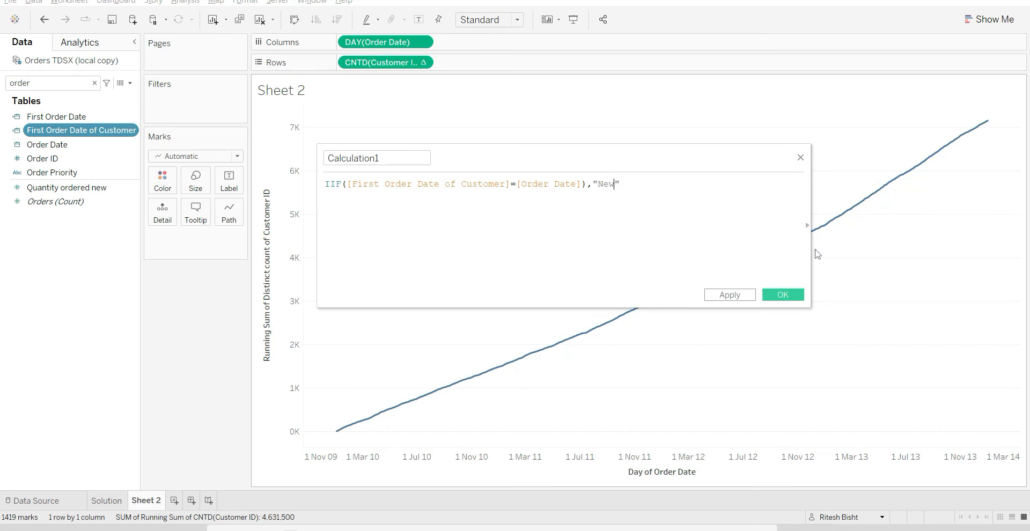
key("Right")
type(",\"New\",\"Existing\"")
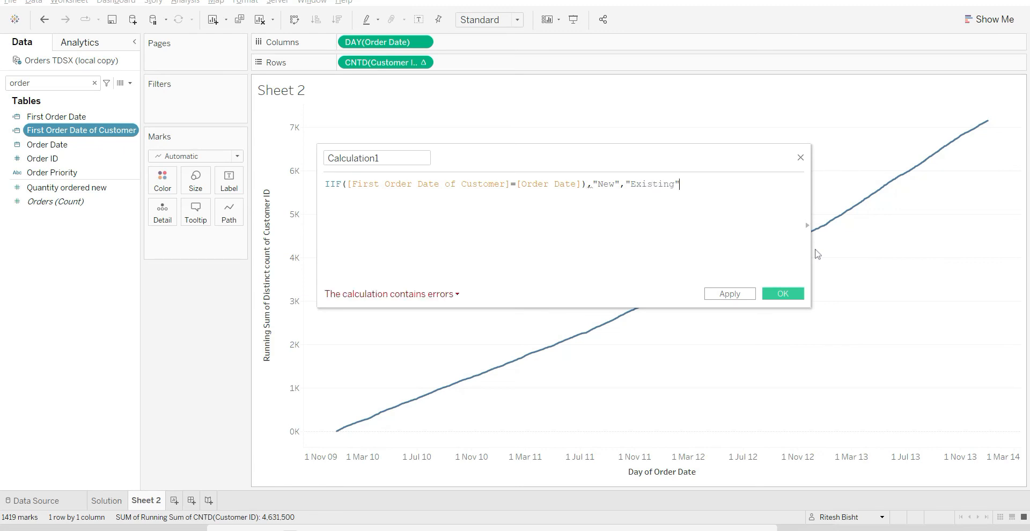
type(")")
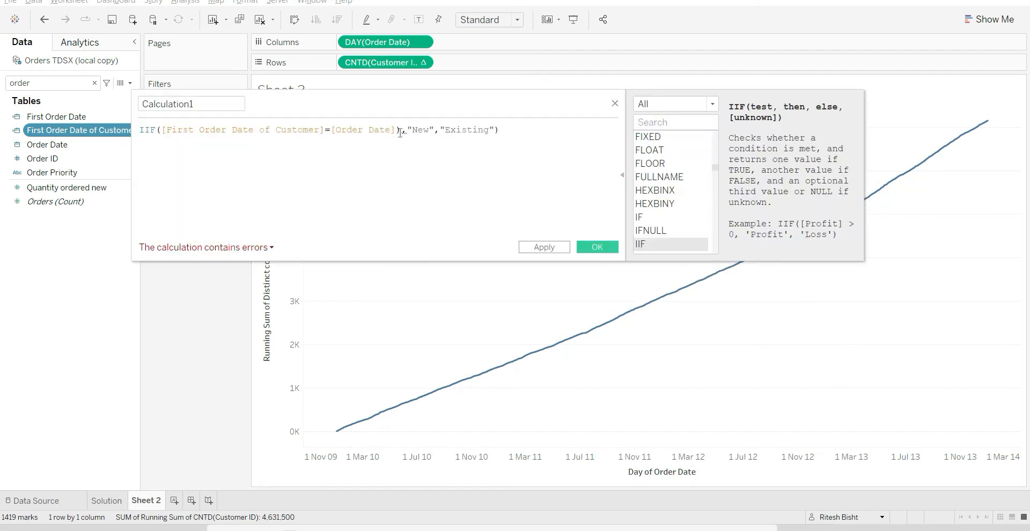
left_click(399, 131)
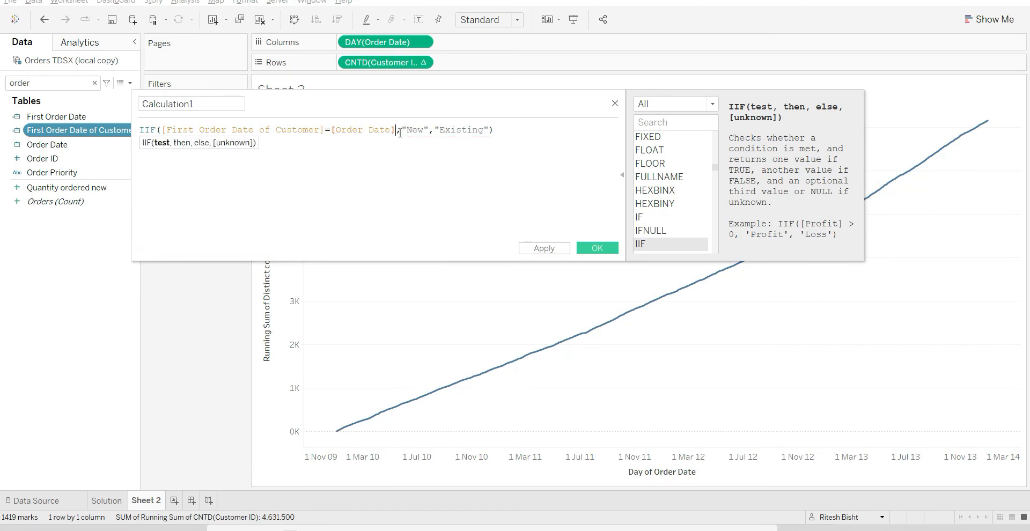
key("BackSpace")
Step: Name the calculated field New OR Existing, save it, and clear the field search to show the full field list
left_click(202, 102)
left_click_drag(202, 102, 144, 99)
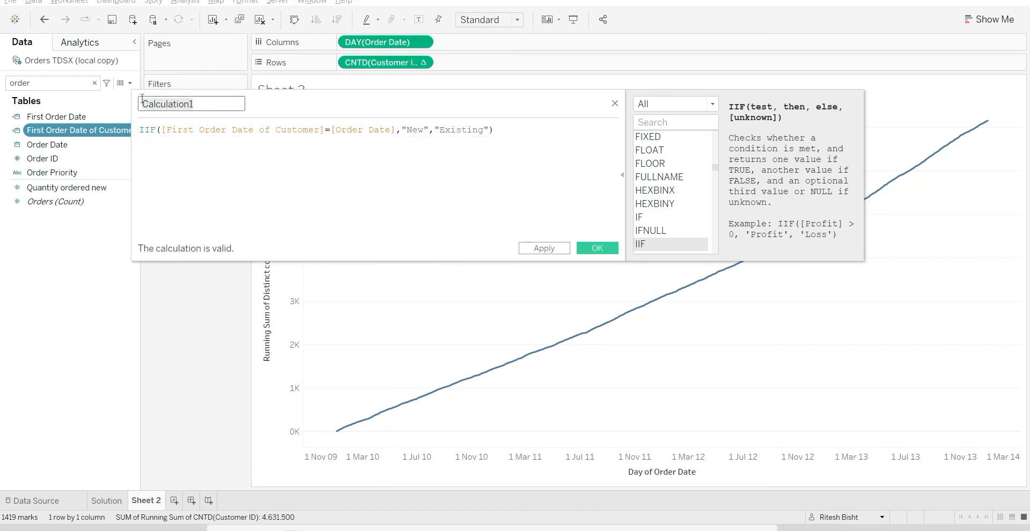
type("New OR Exi")
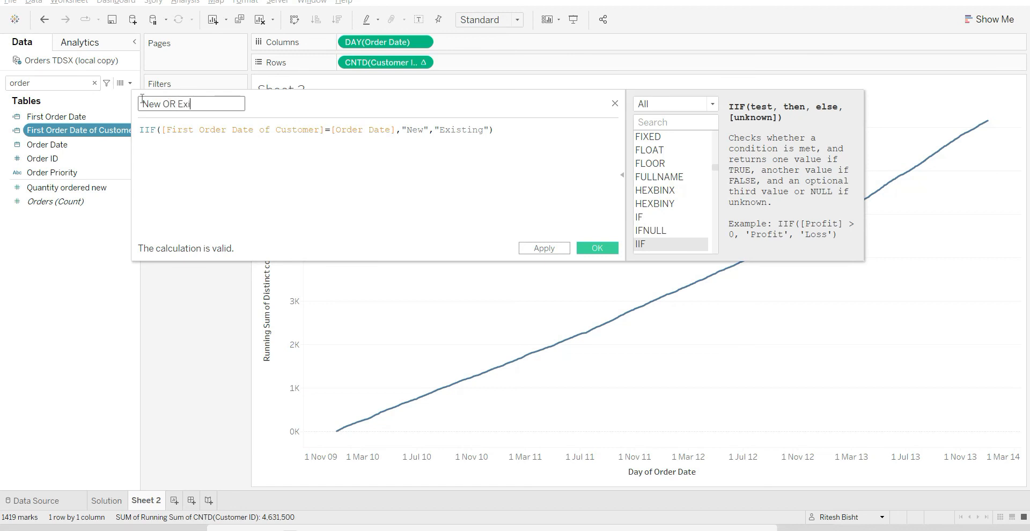
type("ting")
key("BackSpace")
key("BackSpace")
key("BackSpace")
key("BackSpace")
type("sting")
left_click(535, 250)
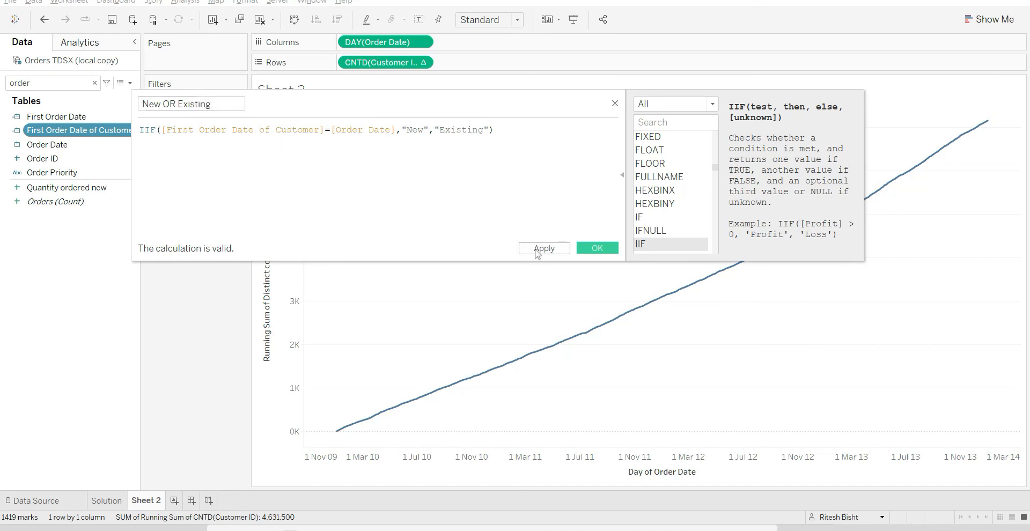
left_click(607, 247)
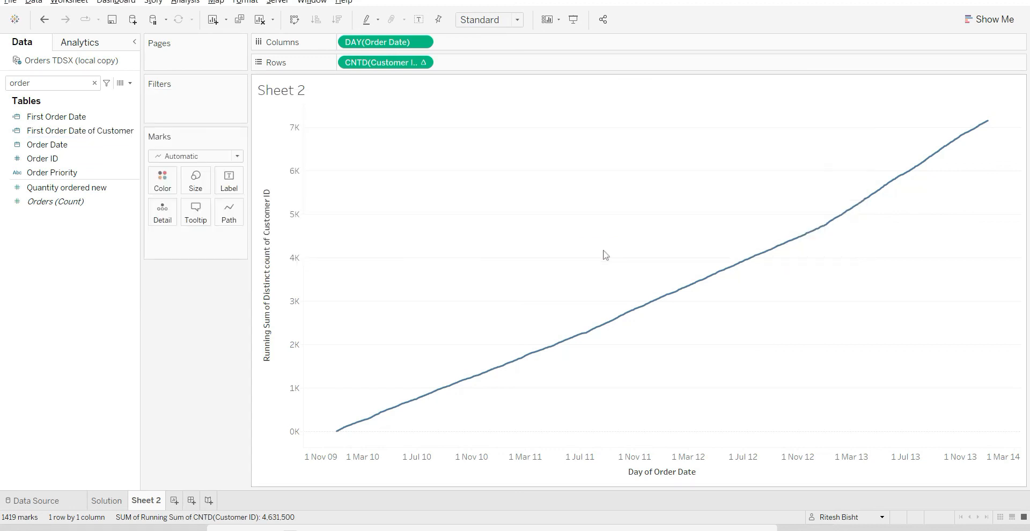
left_click(95, 82)
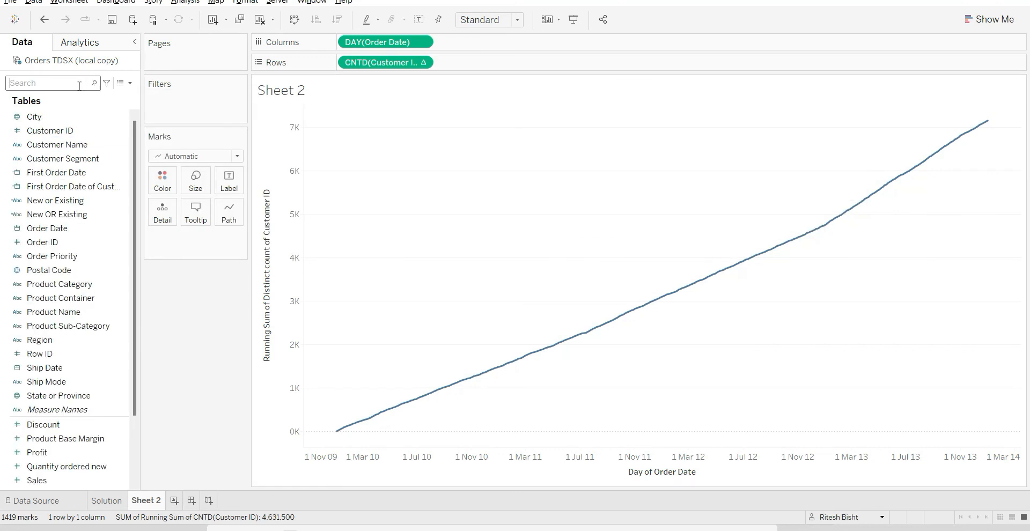
Step: Filter the chart on the New OR Existing field, keeping only the value New
type("OR")
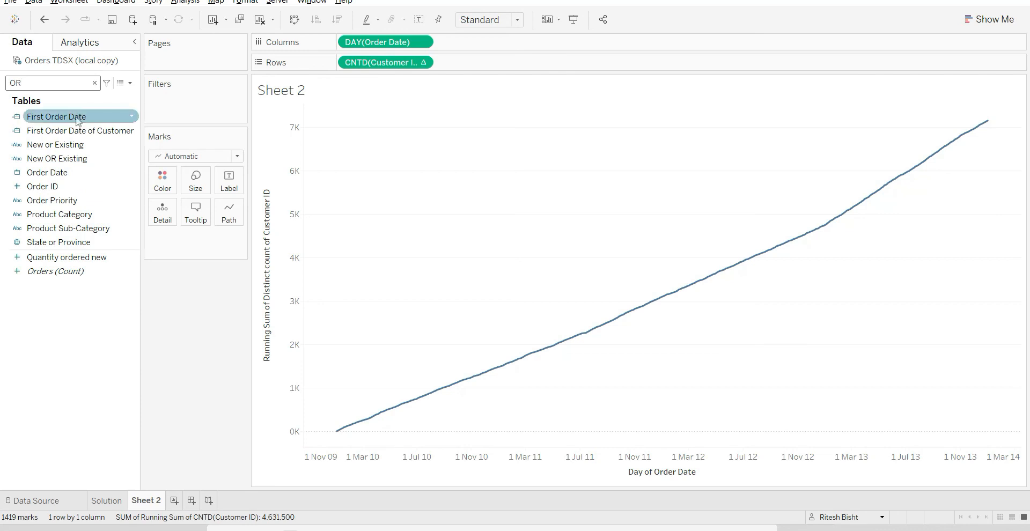
left_click_drag(76, 159, 175, 104)
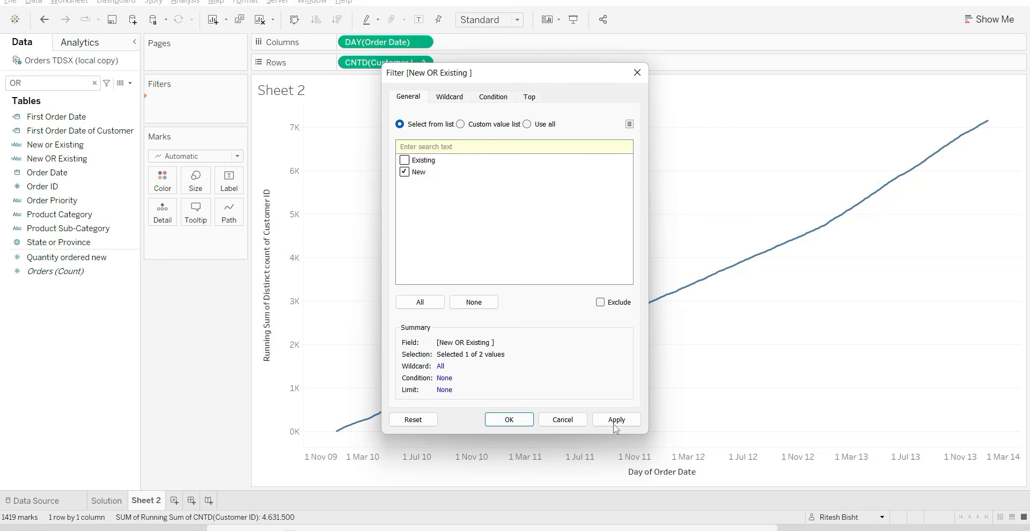
left_click(615, 421)
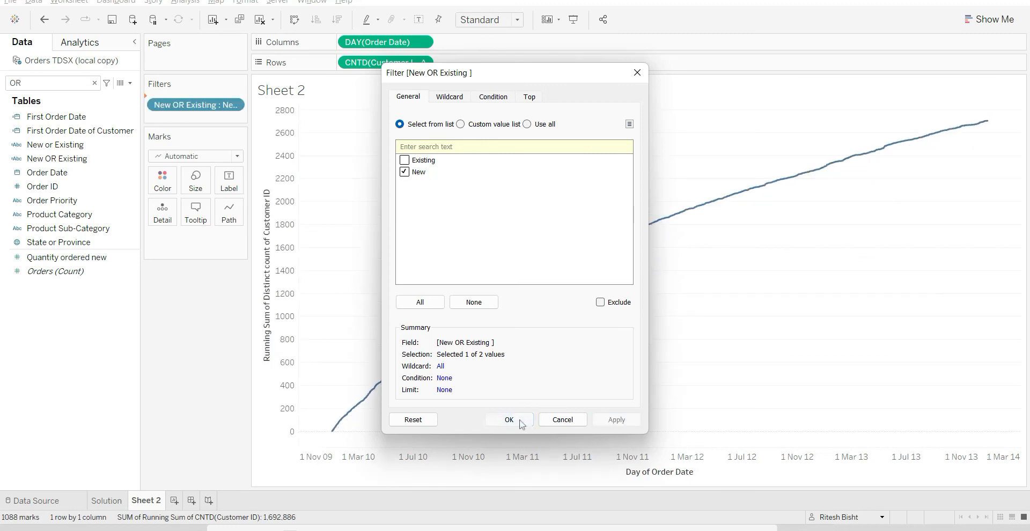
left_click(522, 424)
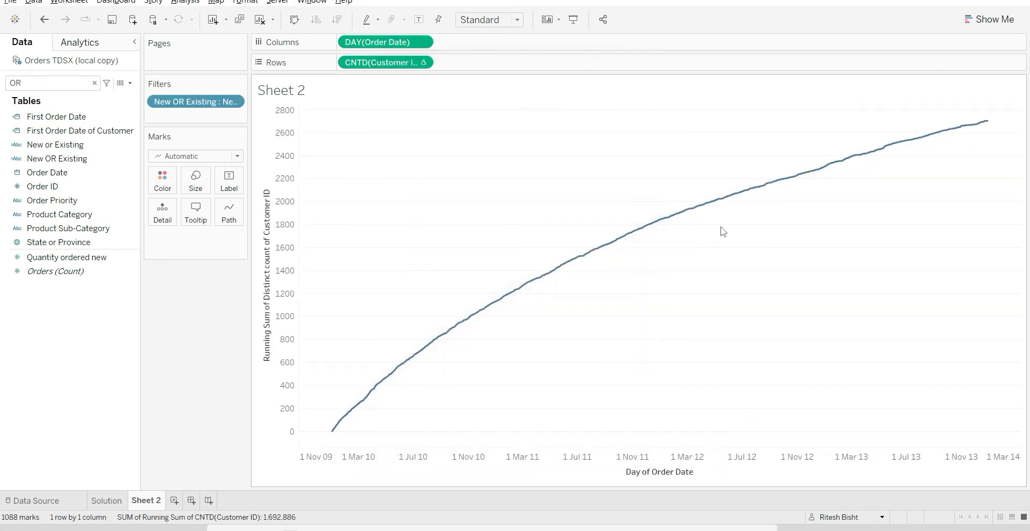
Step: Find the Region field and assign it to Color to split the running total into one line per region
left_click(94, 84)
type("REG")
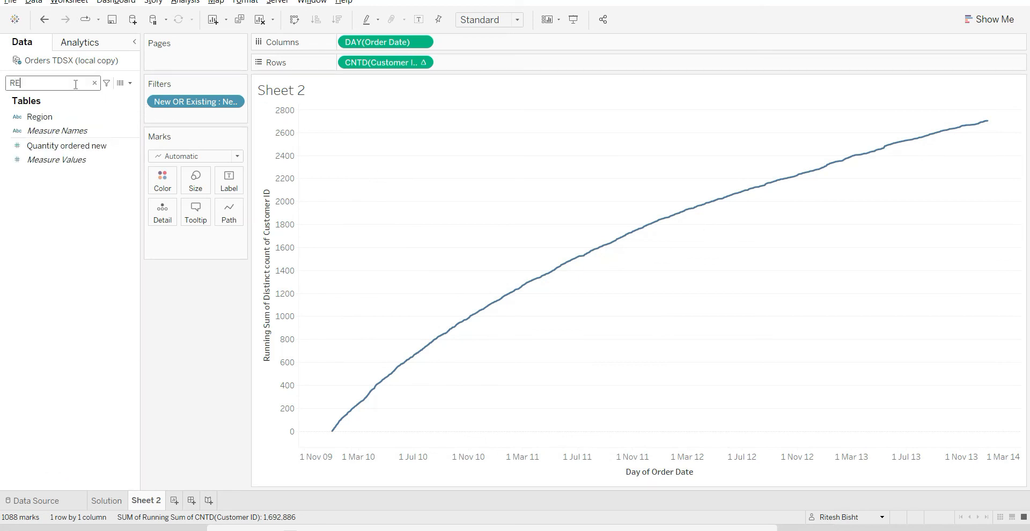
left_click(59, 117)
left_click_drag(59, 119, 158, 184)
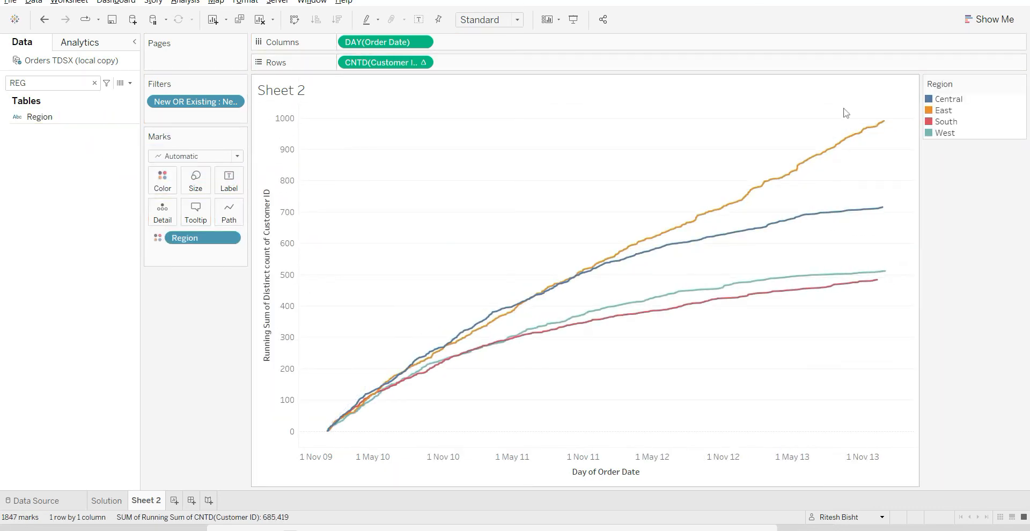
Step: Highlight the East and West regions in turn from the color legend to examine their lines, clearing each highlight
left_click(929, 113)
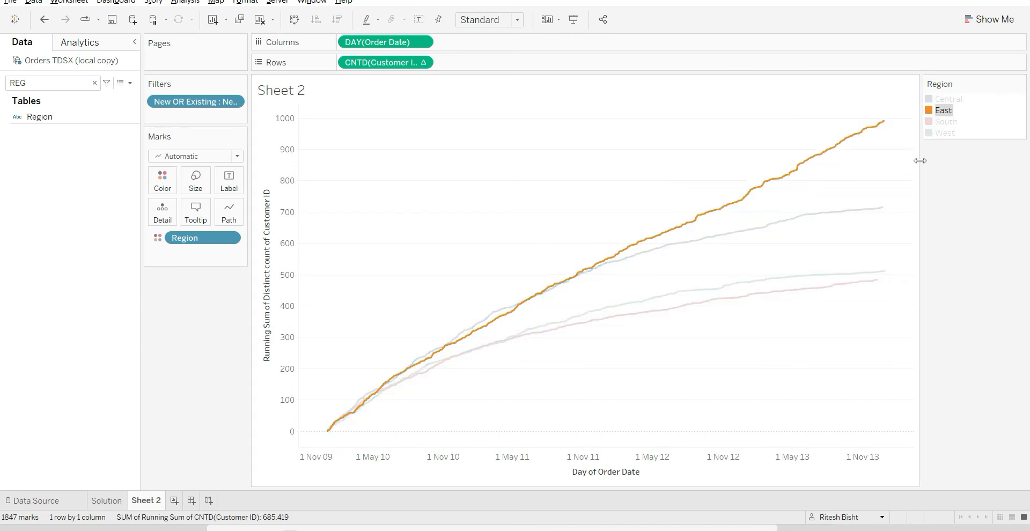
left_click(929, 116)
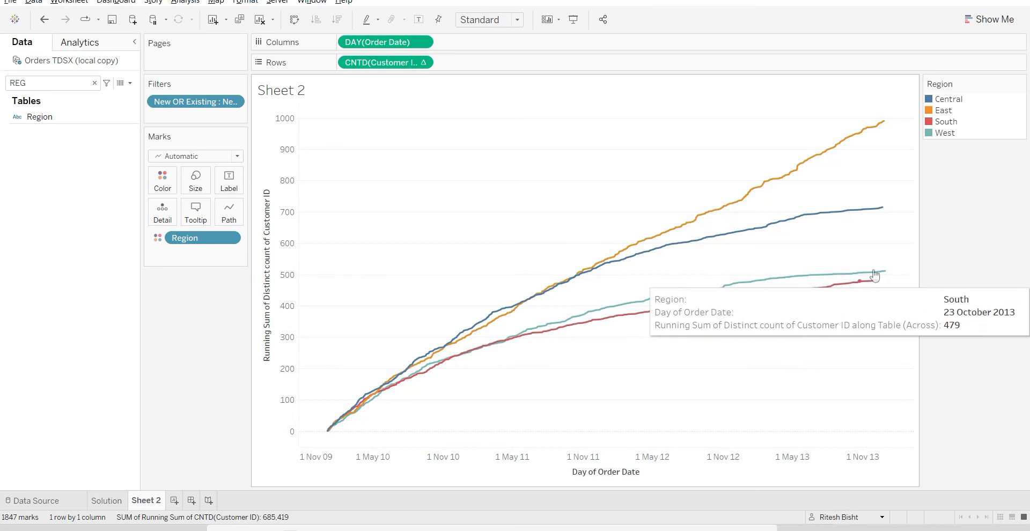
left_click(933, 133)
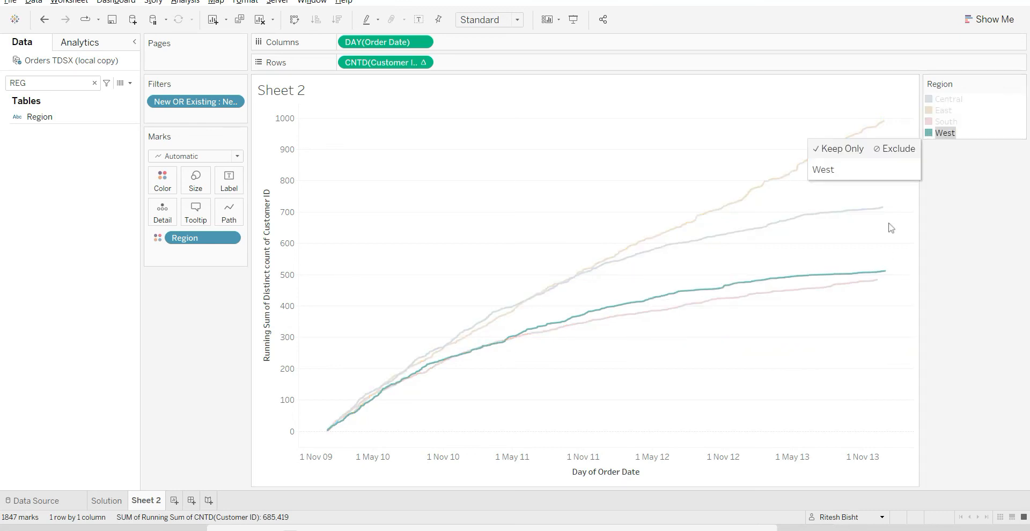
left_click(929, 134)
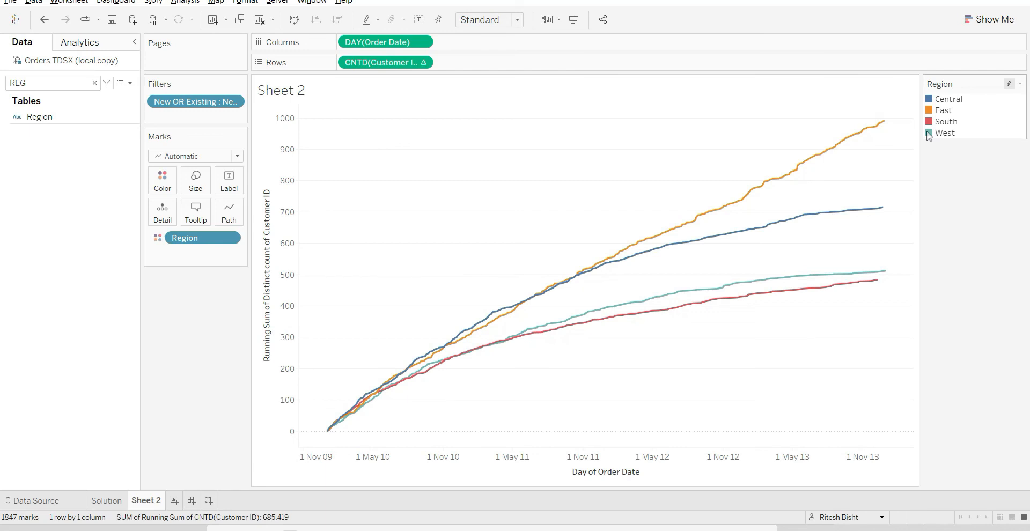
left_click(928, 134)
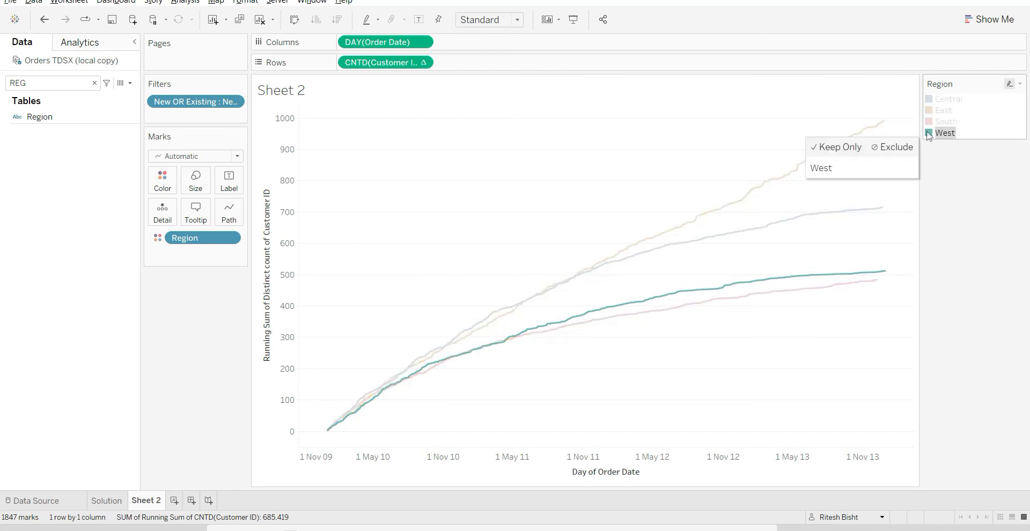
left_click(929, 135)
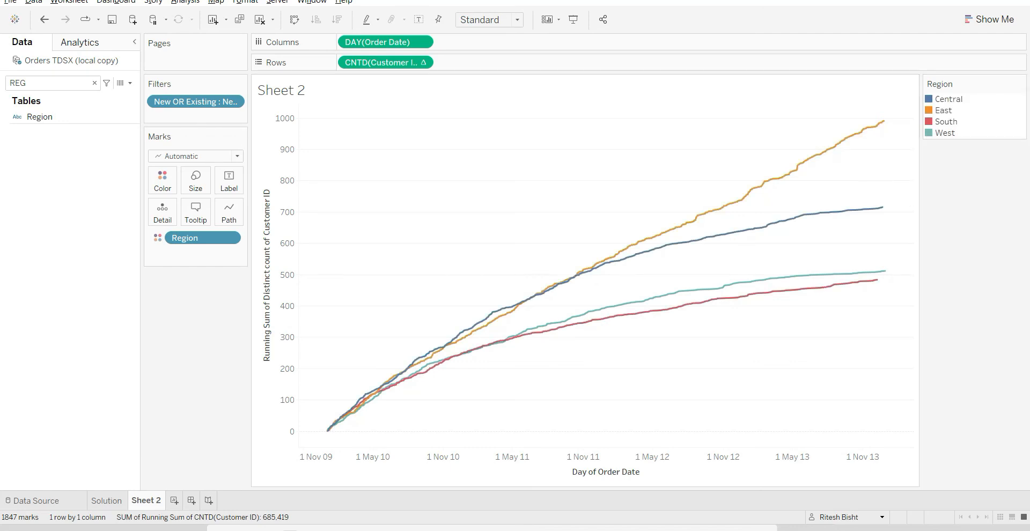